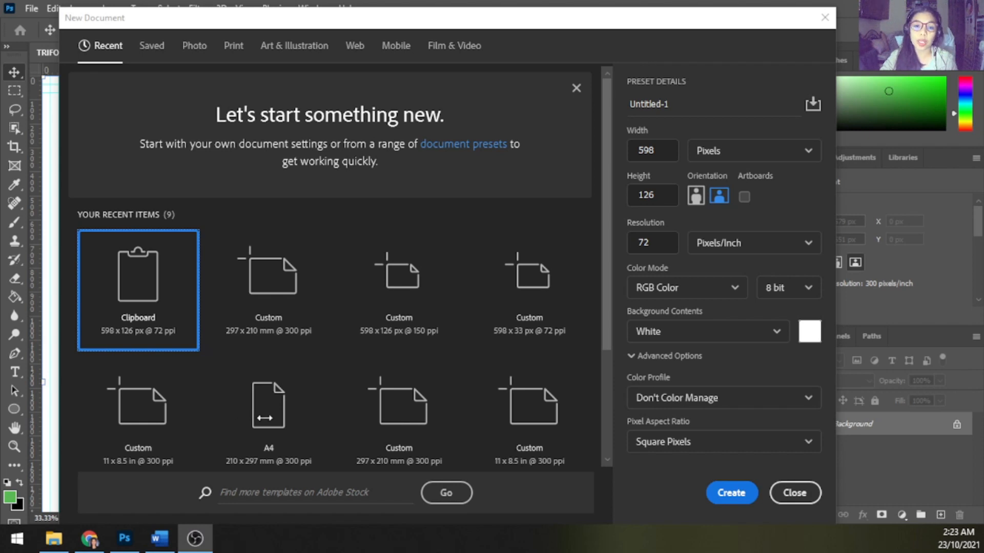
Create a new document from the A4 300 ppi preset in landscape orientation with CMYK Color mode.
click(265, 418)
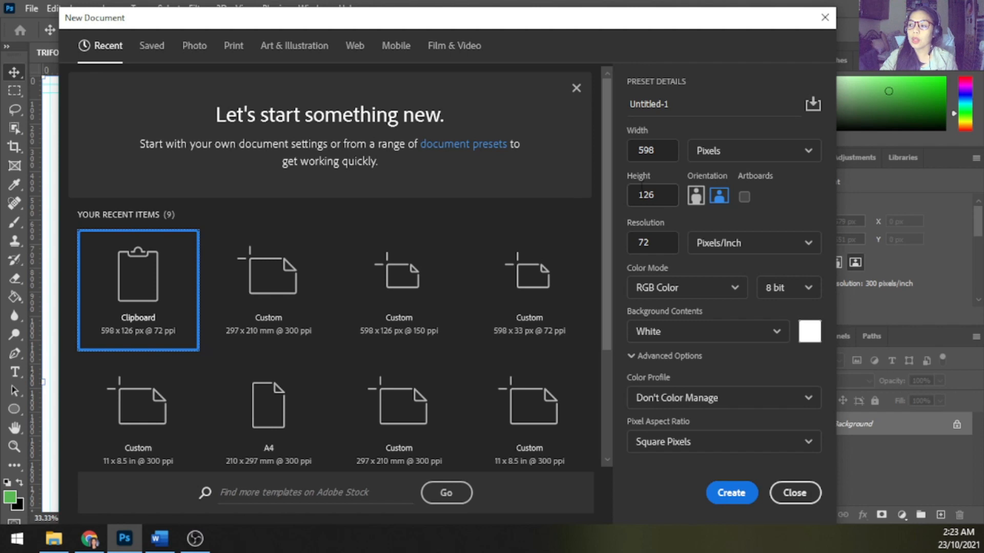
click(267, 405)
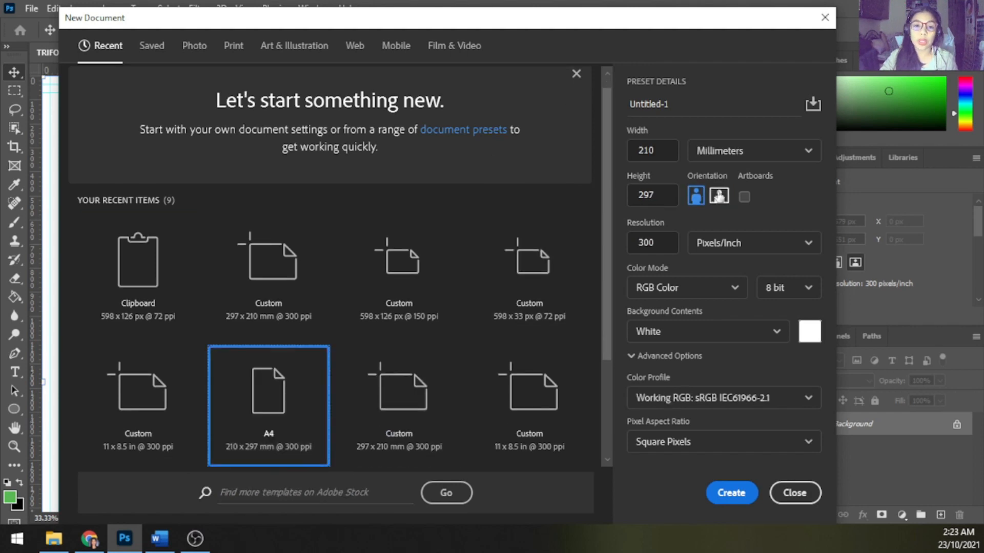
click(719, 196)
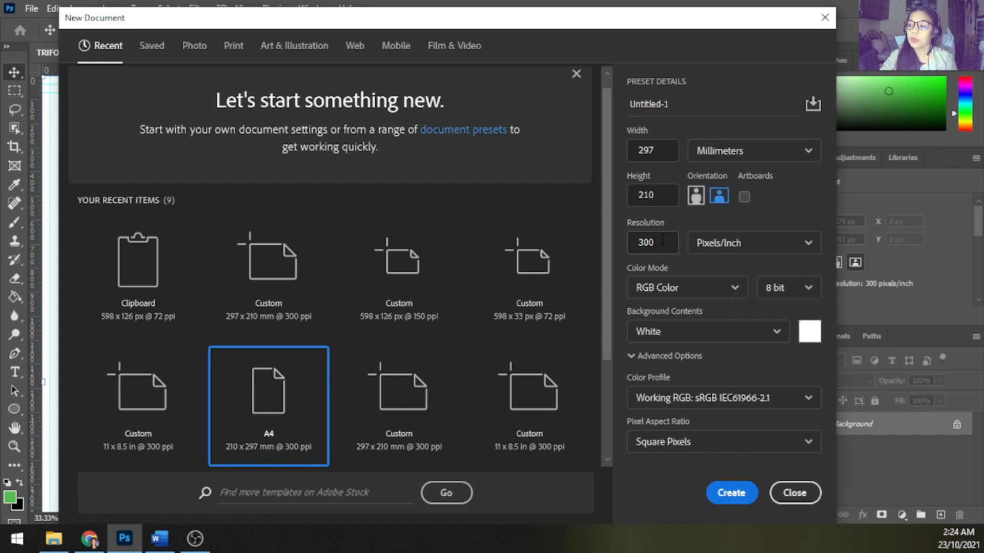
click(685, 289)
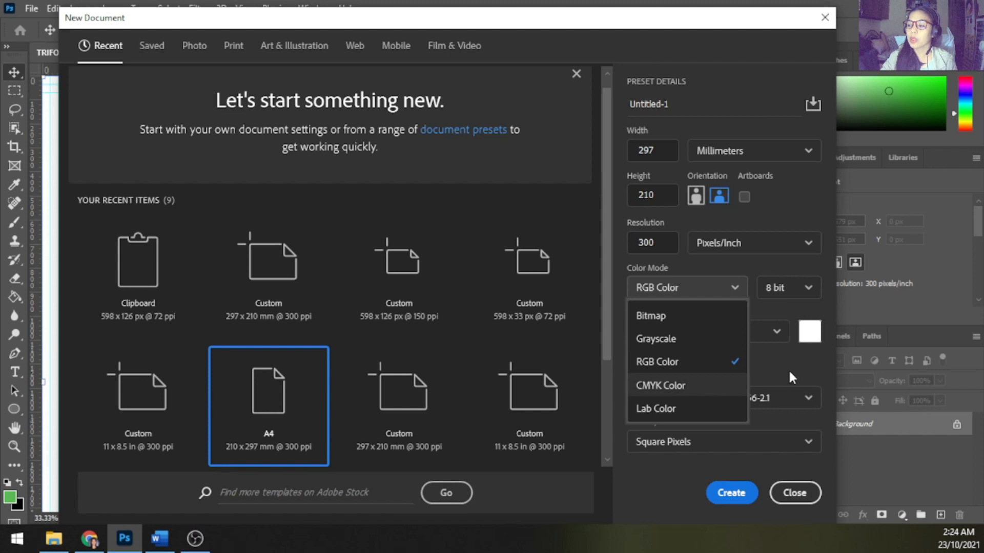
click(697, 390)
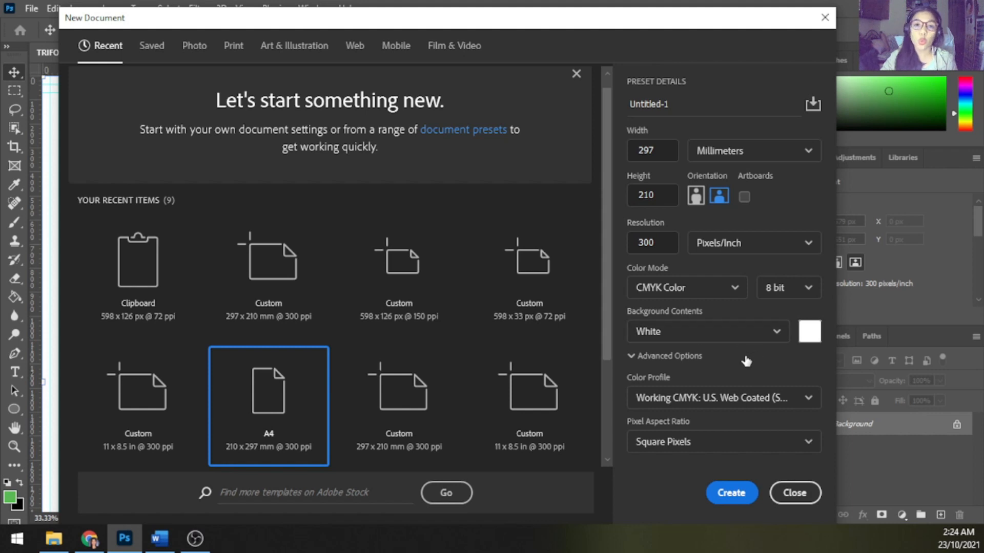
click(733, 495)
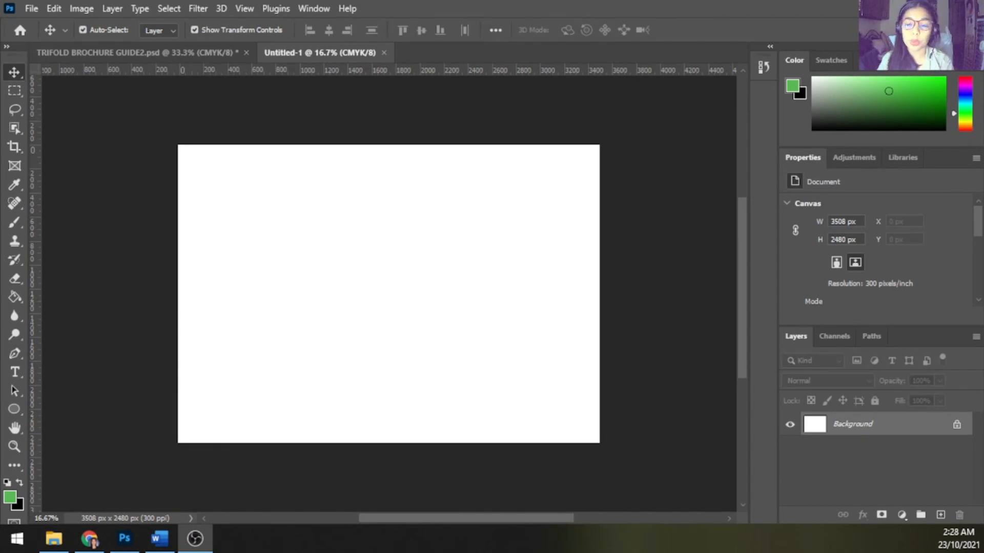
Check which workspace is active and whether the rulers are enabled.
click(314, 8)
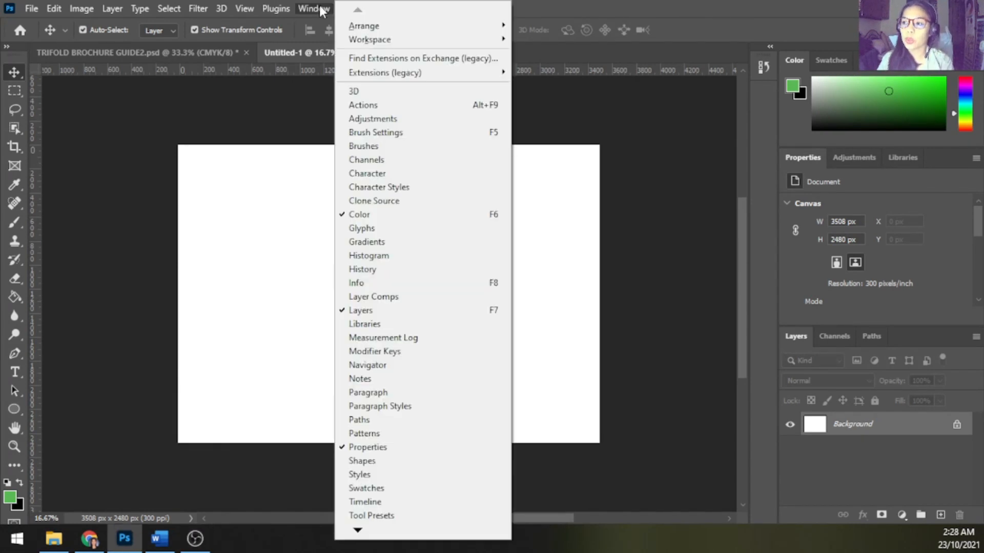
mouse_move(474, 40)
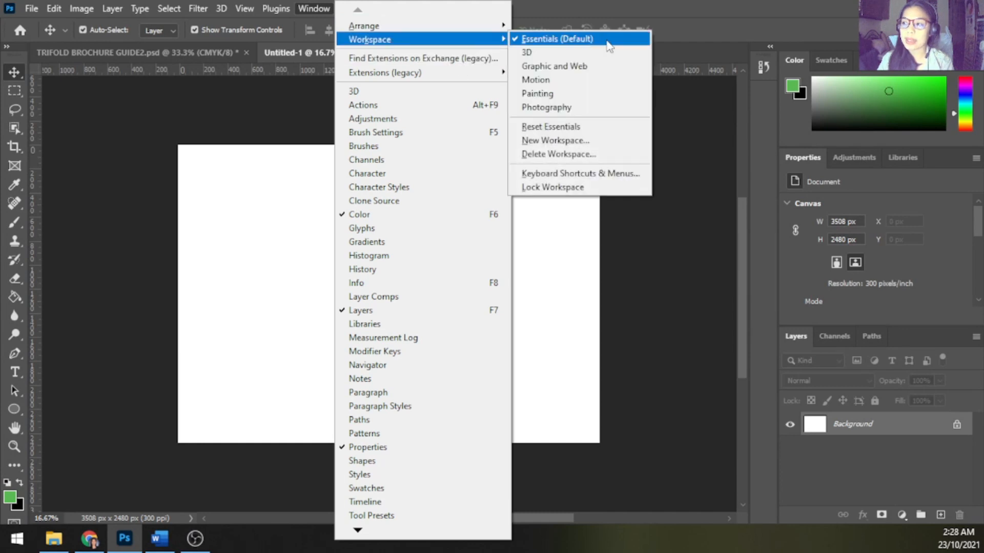
click(260, 119)
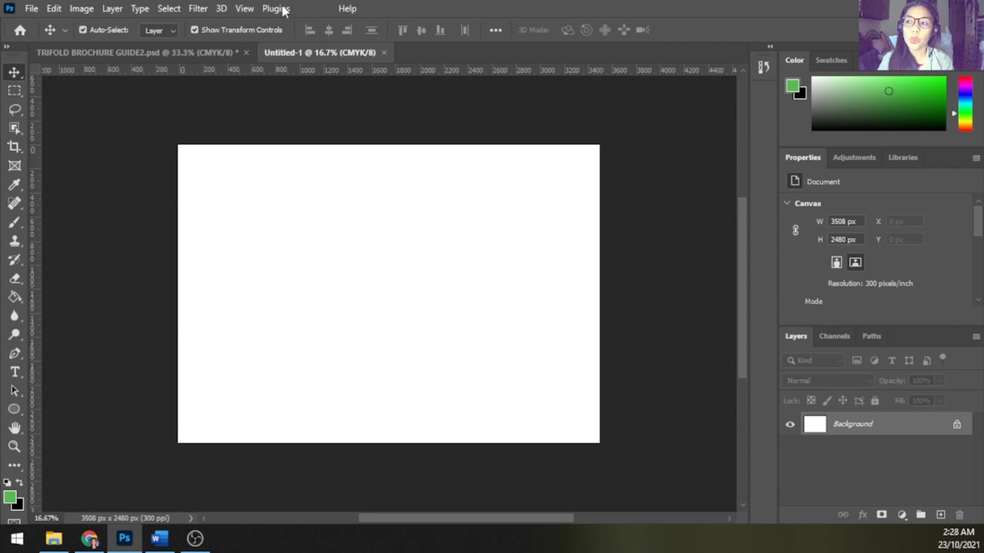
click(246, 8)
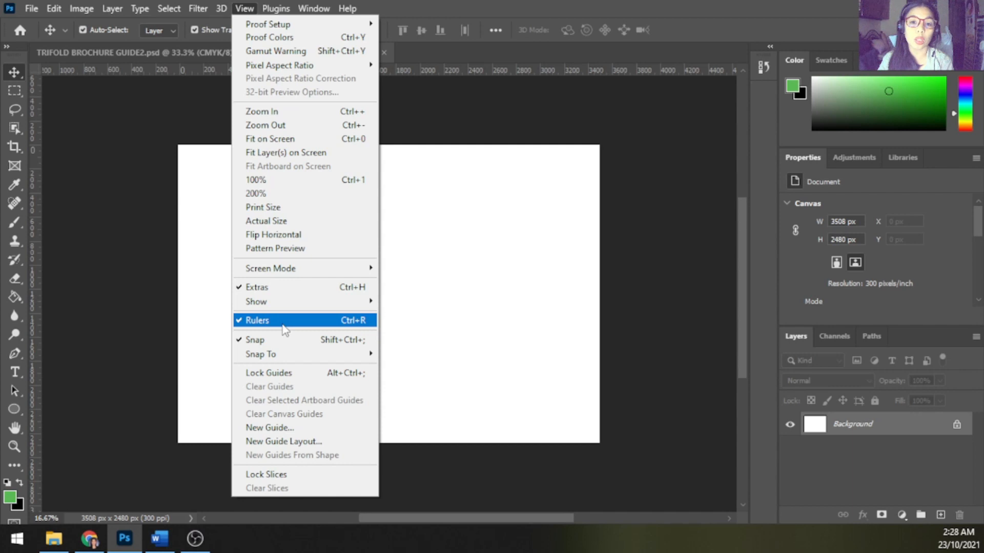
click(140, 270)
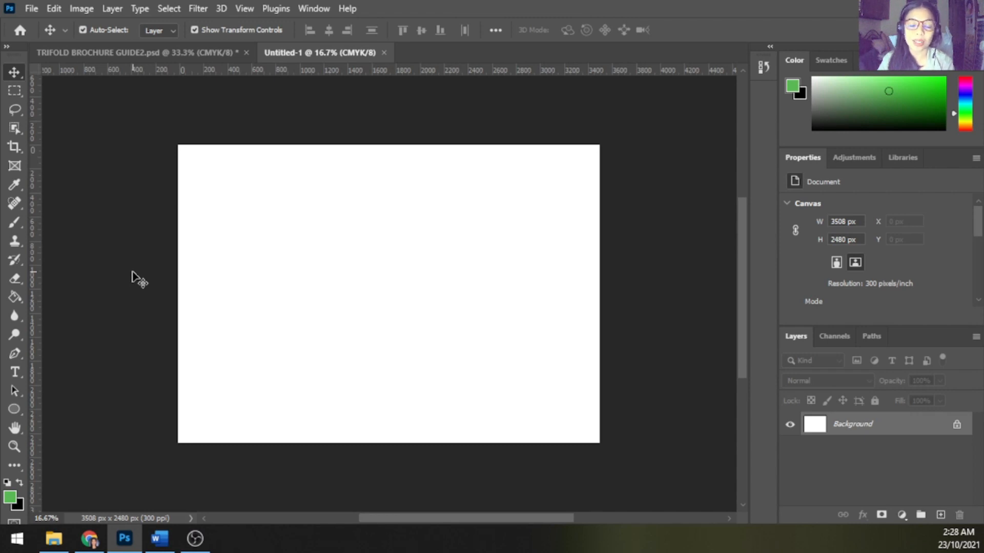
Place ruler guides along all four edges of the canvas.
drag(39, 181, 178, 274)
drag(36, 183, 598, 265)
drag(260, 71, 267, 145)
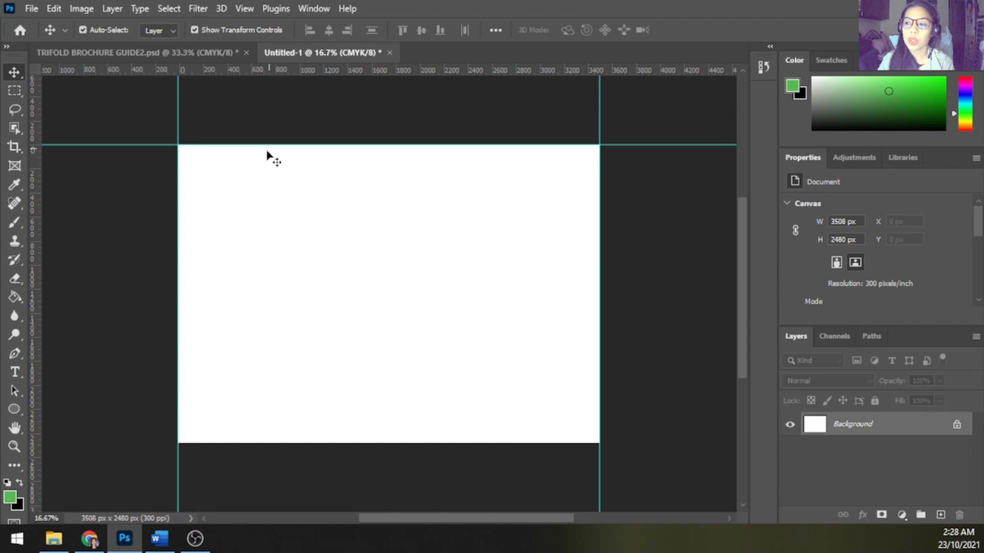
drag(226, 72, 232, 444)
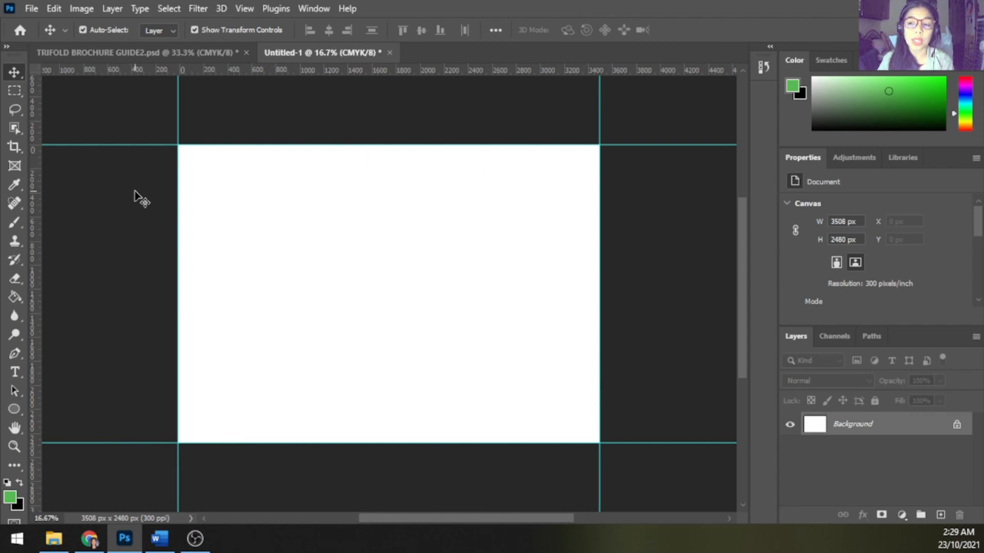
Check the canvas dimensions in centimeters and millimeters without resizing the canvas.
click(83, 8)
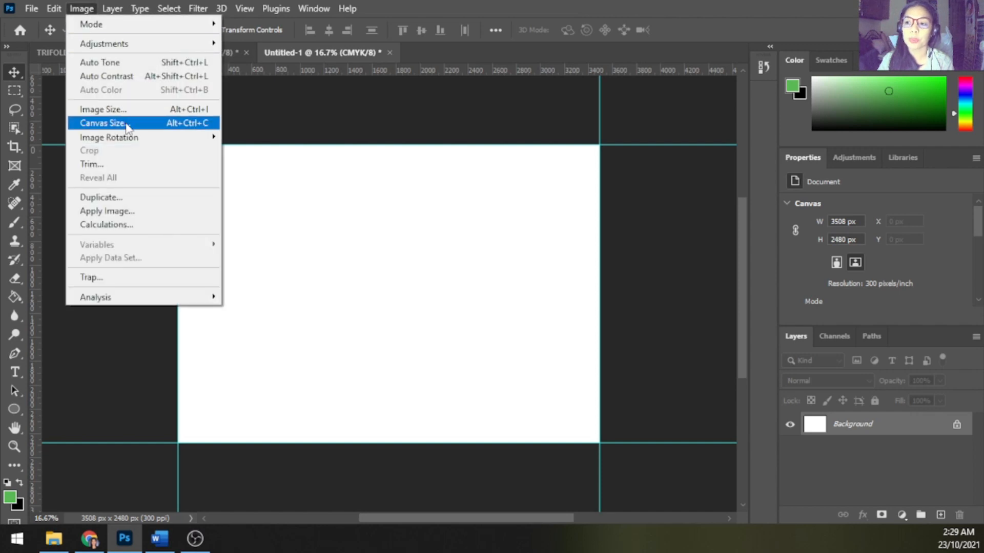
click(105, 123)
click(533, 173)
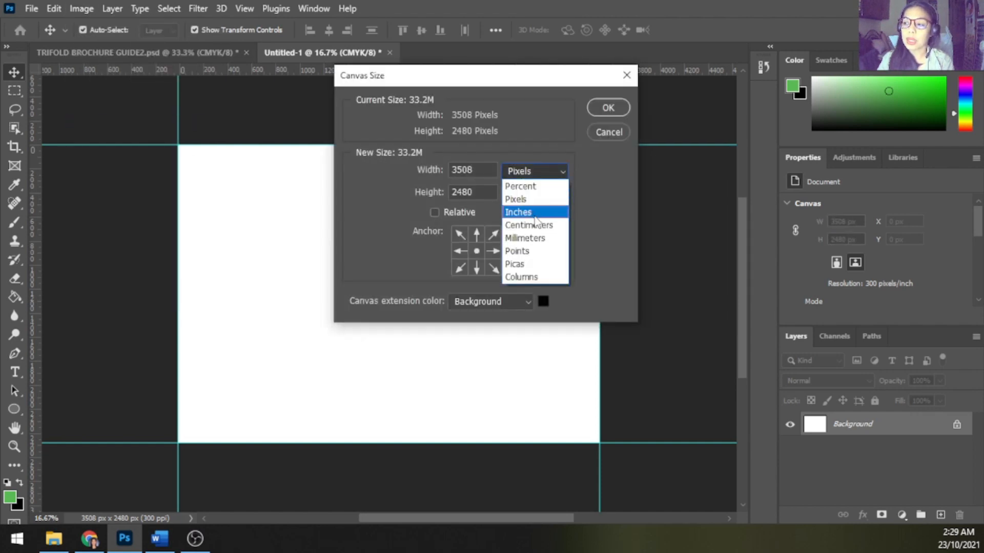
click(531, 226)
click(543, 172)
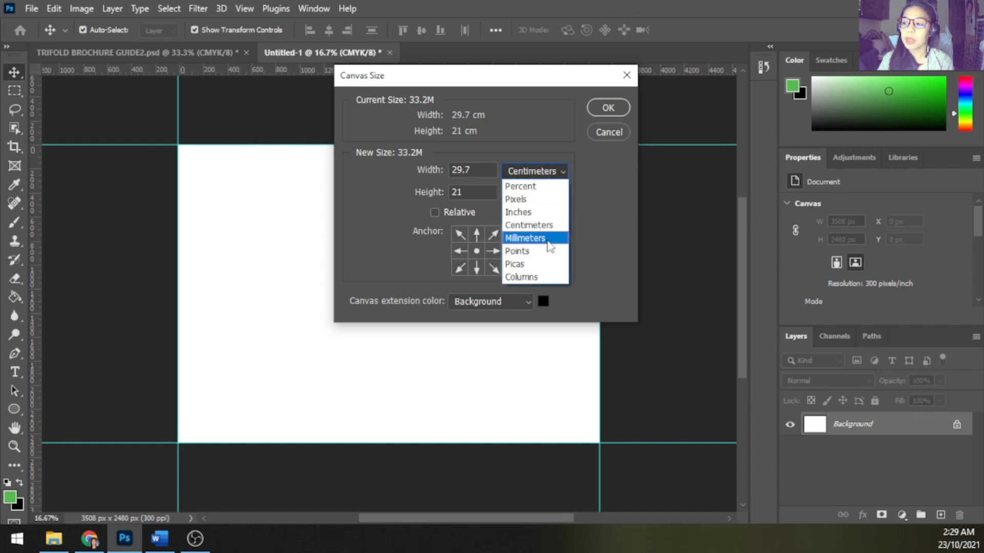
click(550, 237)
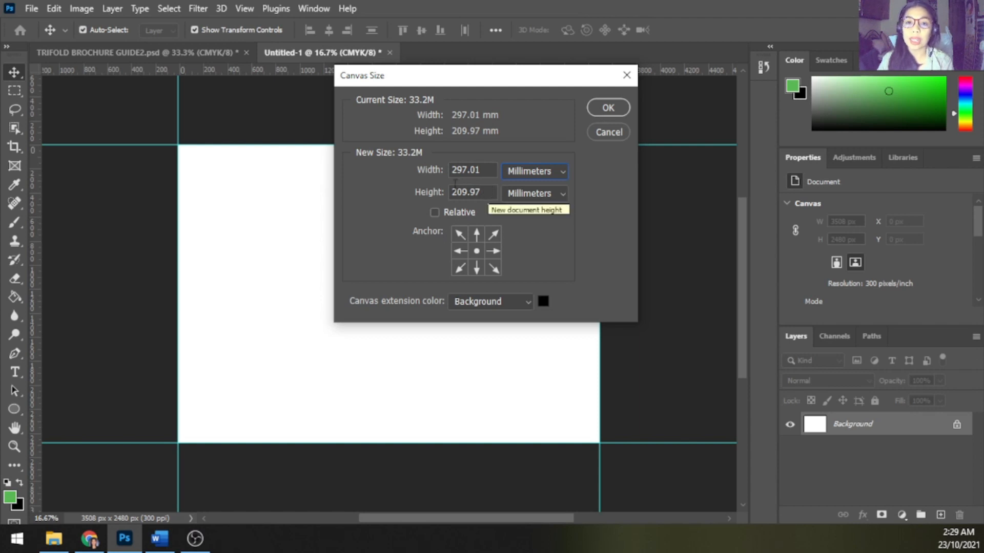
click(609, 132)
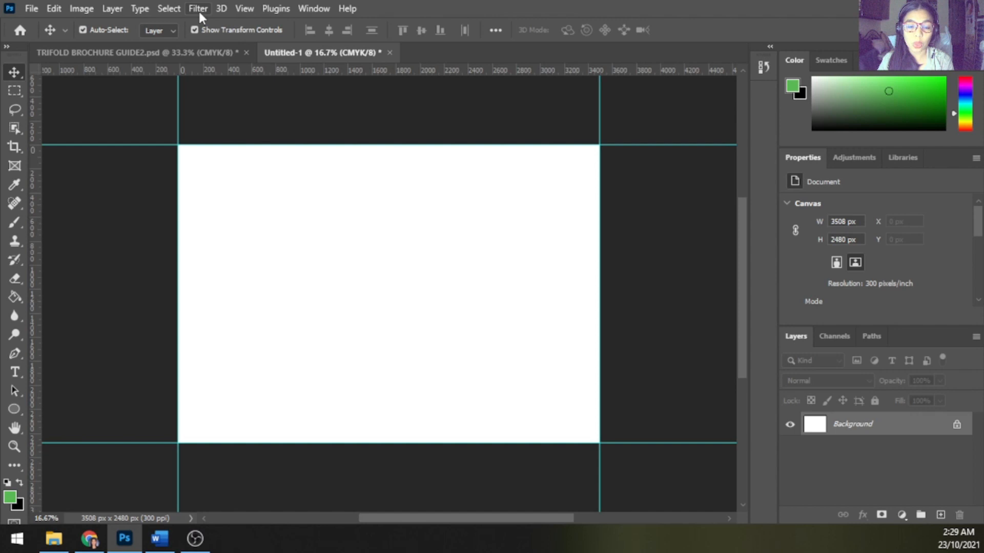
Add a vertical guide at 99 mm for the first fold.
click(243, 9)
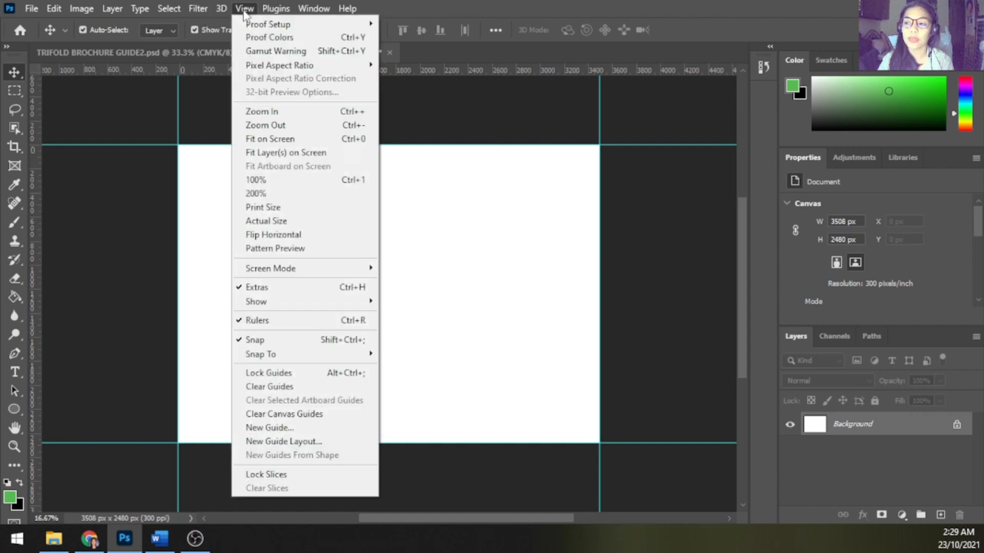
click(305, 430)
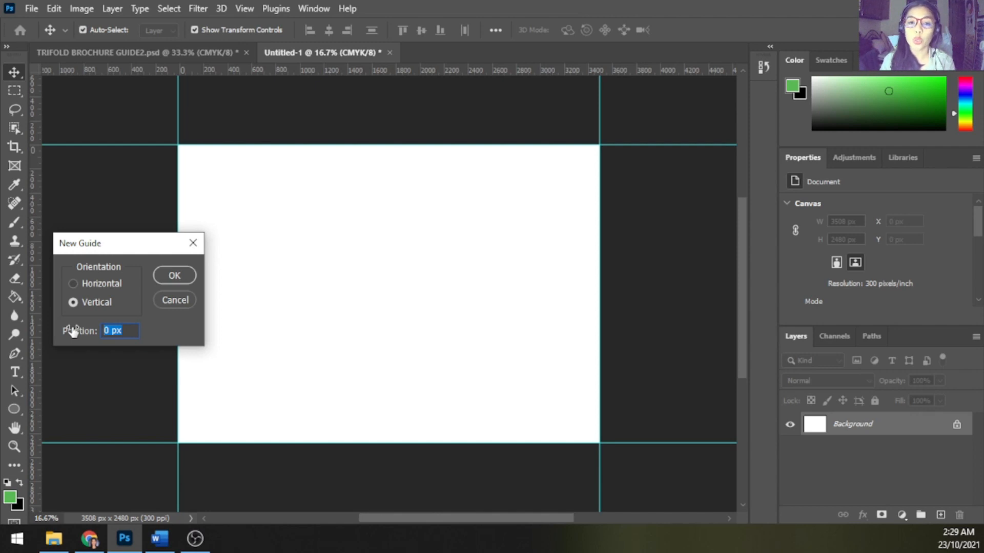
text(99 mm)
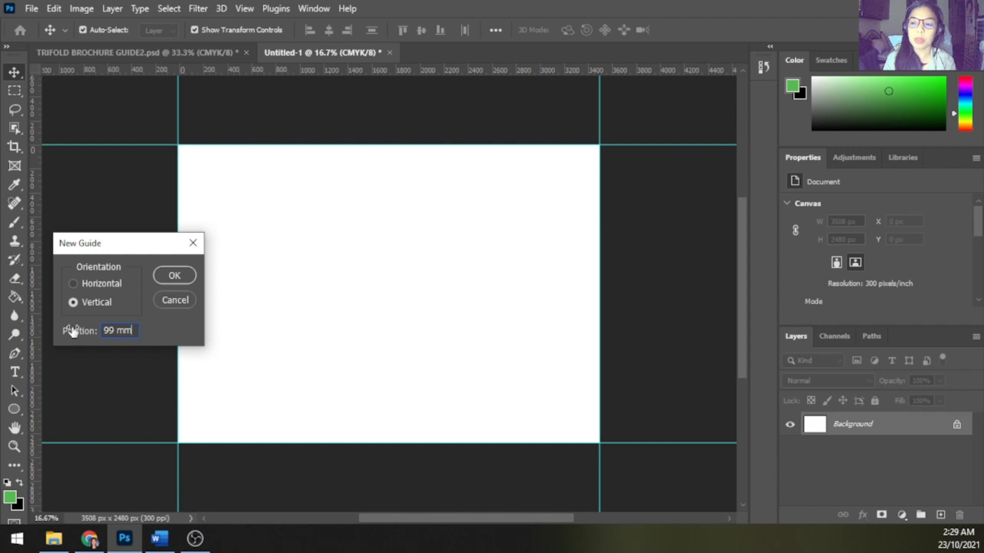
key(Return)
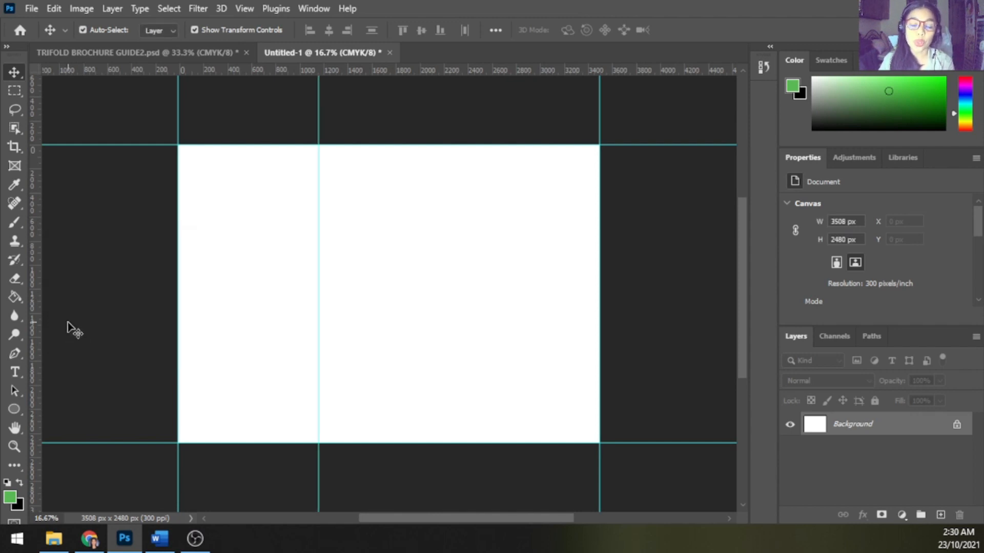
Add a vertical guide at 198 mm for the second fold.
click(255, 12)
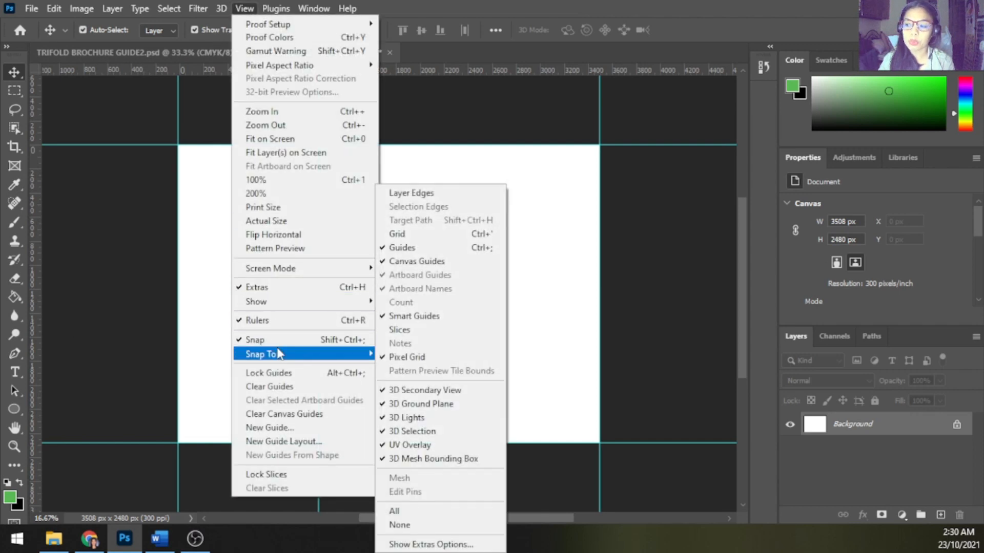
click(271, 427)
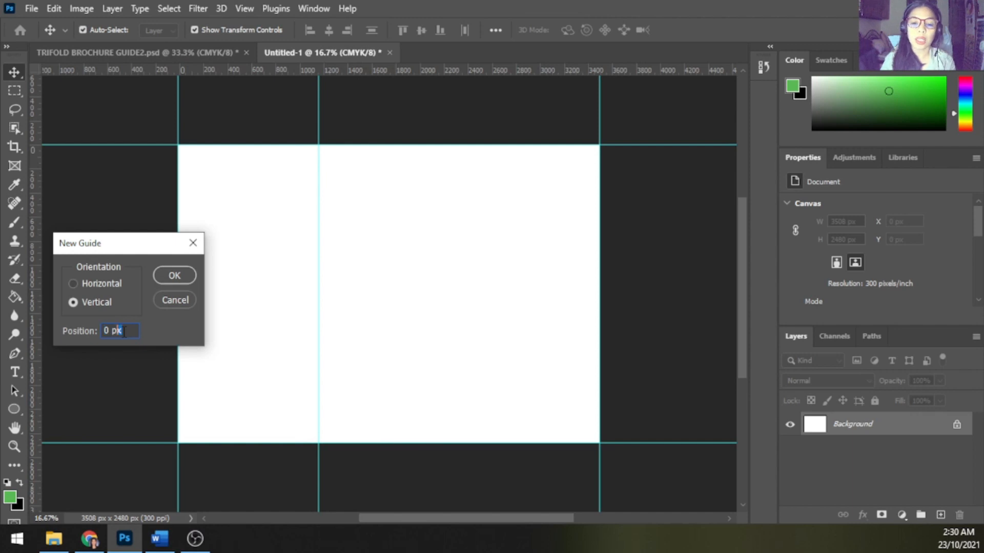
text(198)
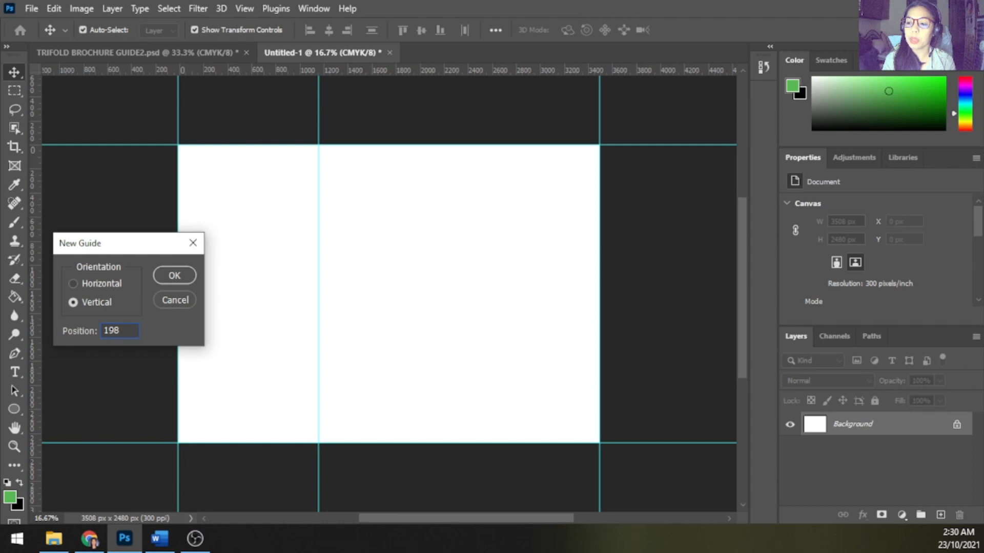
text( mm)
key(Return)
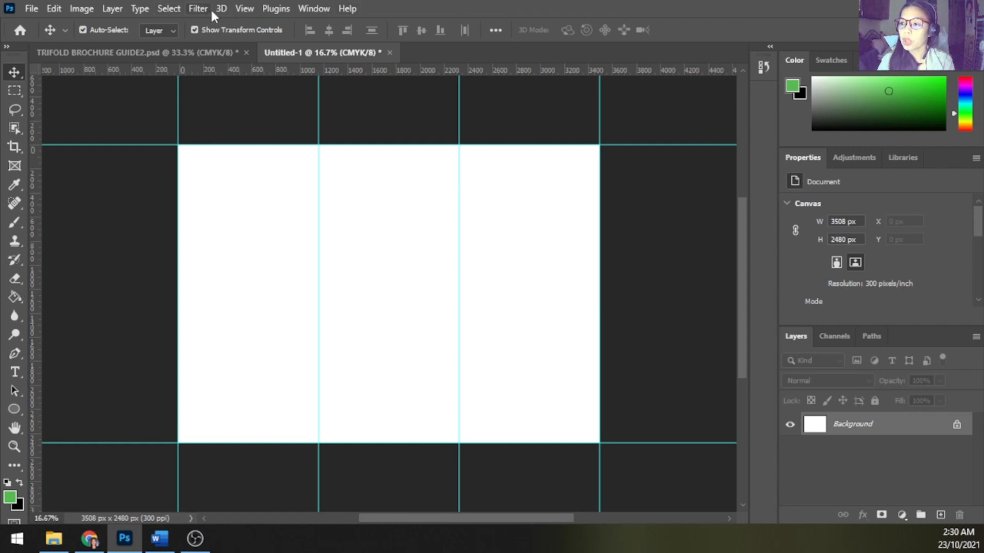
Add a vertical margin guide at 96 mm, just before the first fold.
click(252, 9)
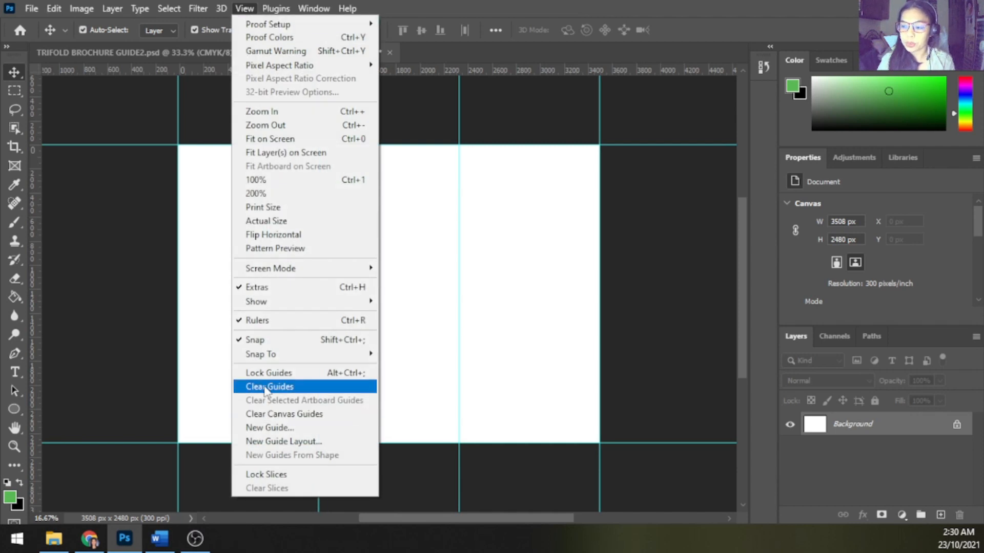
click(266, 429)
text(96)
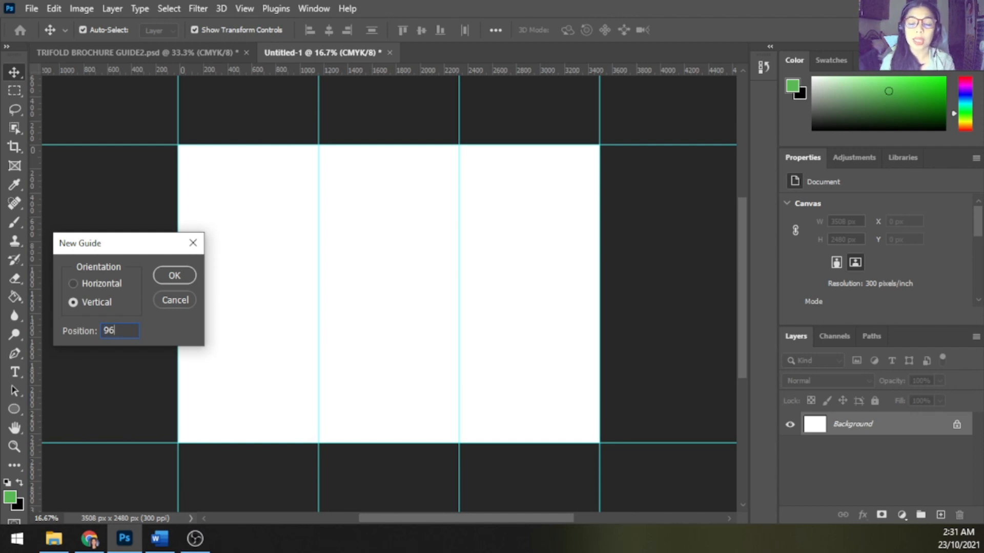
text( mm)
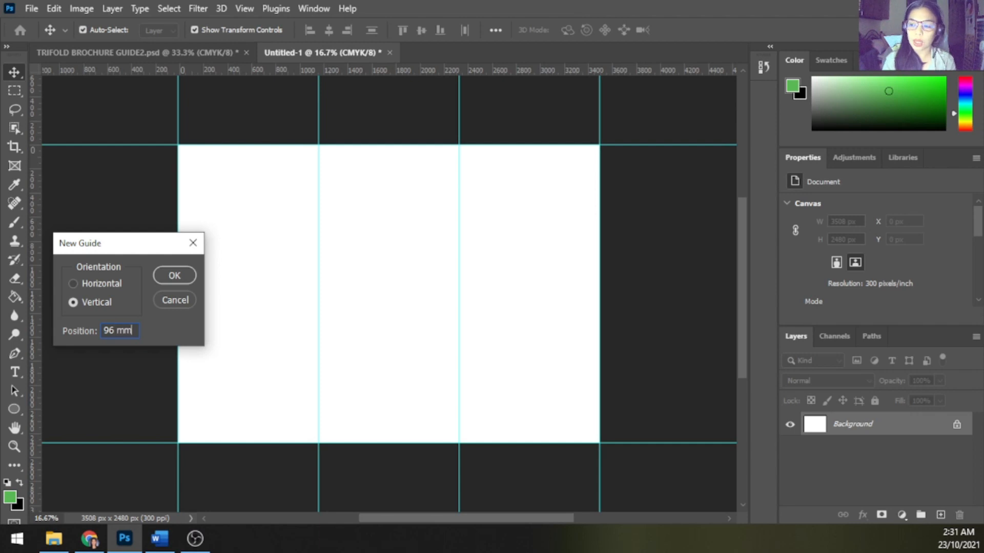
key(Return)
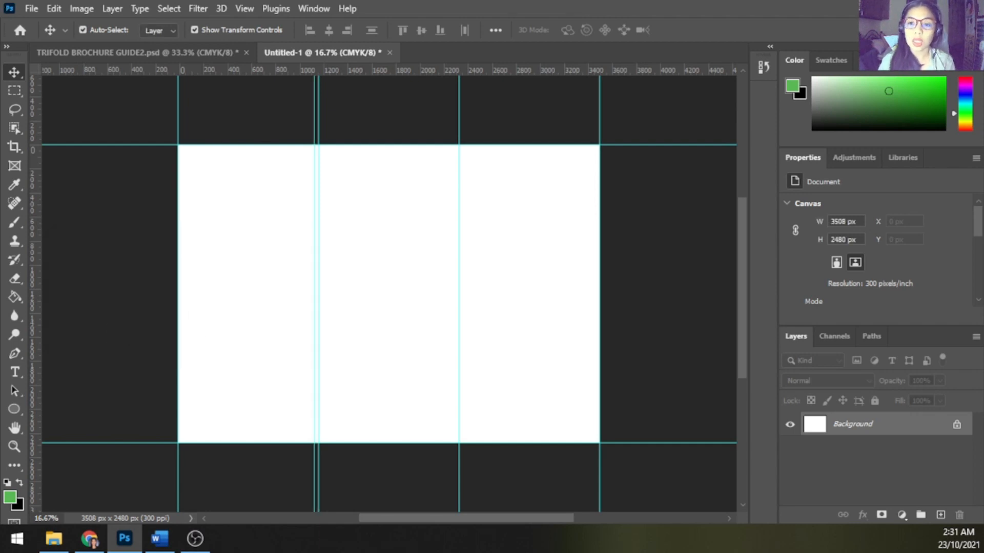
Add a vertical margin guide at 102 mm, just after the first fold.
click(245, 9)
click(256, 429)
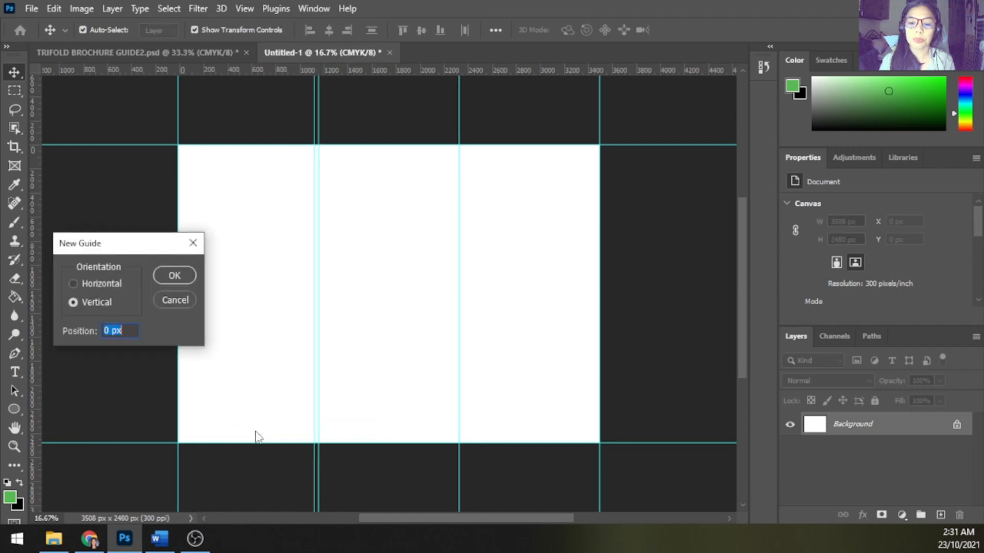
text(99 mm)
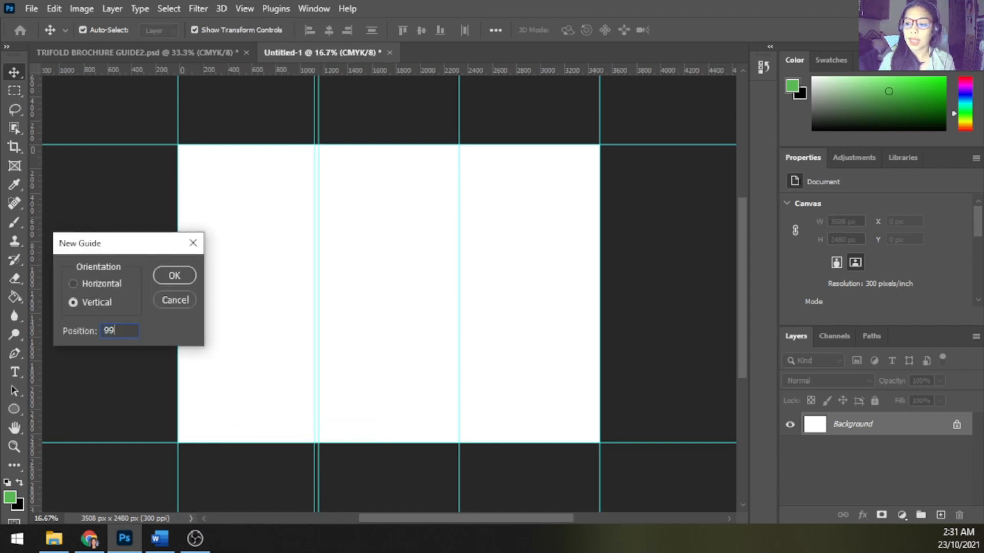
key(BackSpace)
key(BackSpace)
key(BackSpace)
key(BackSpace)
key(BackSpace)
text(102 mm)
key(Return)
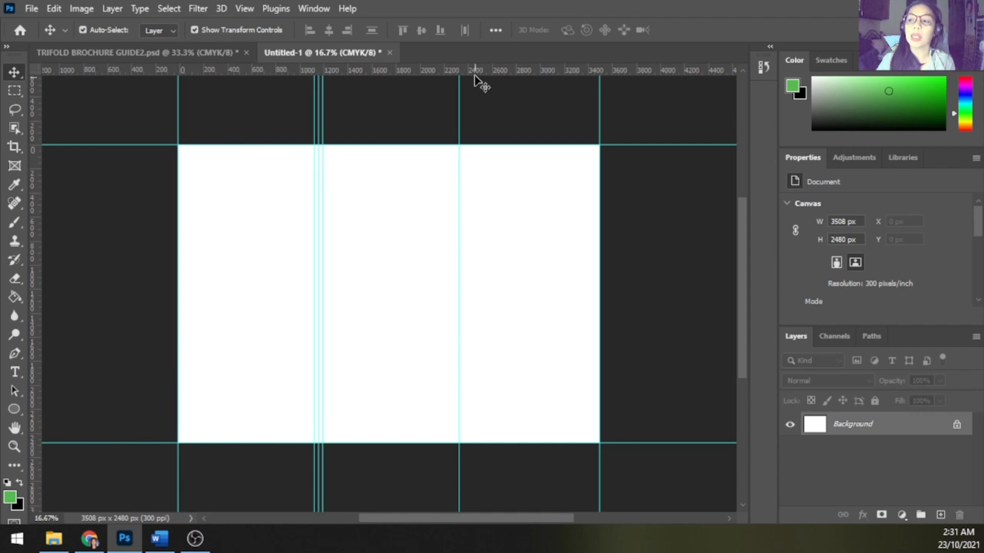
Add a vertical margin guide at 195 mm, just before the second fold.
click(244, 10)
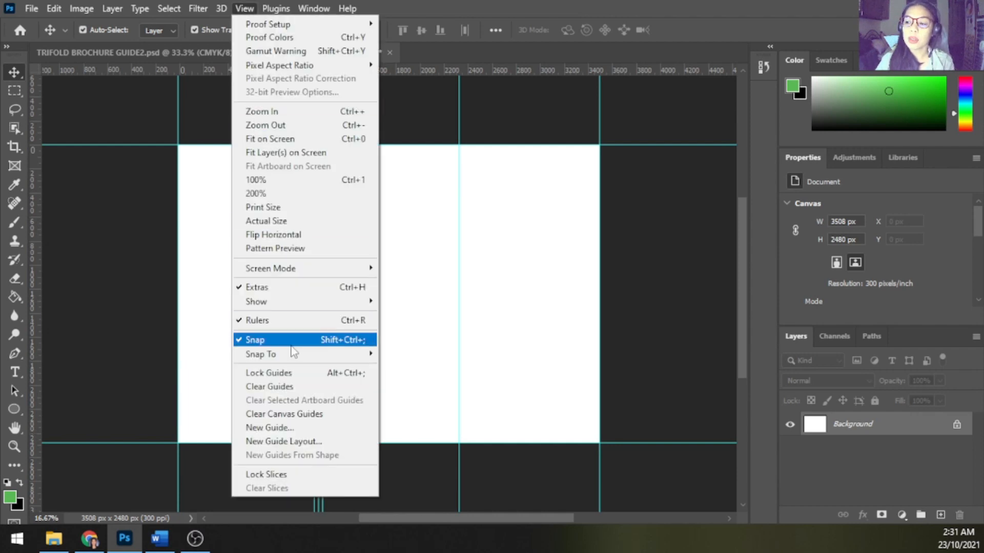
mouse_move(289, 354)
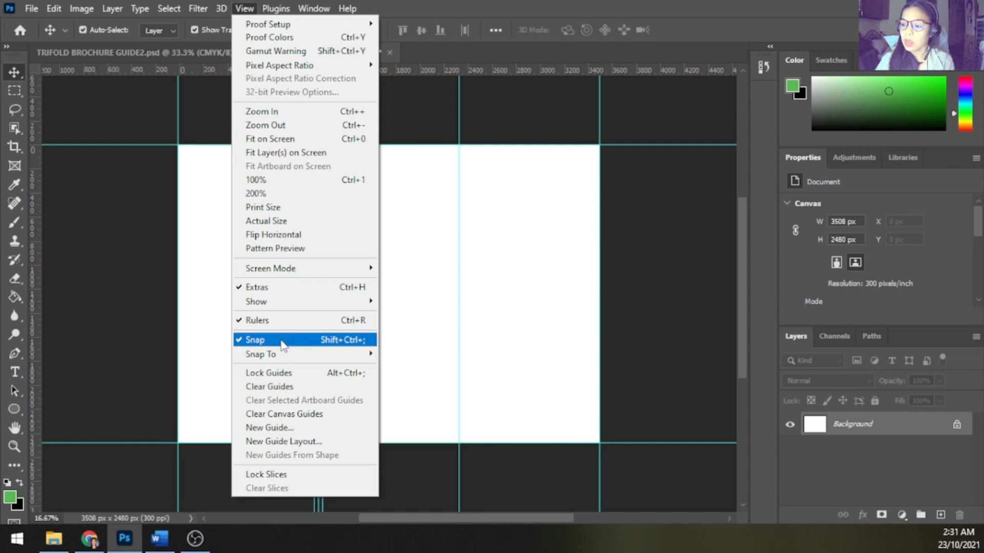
click(277, 427)
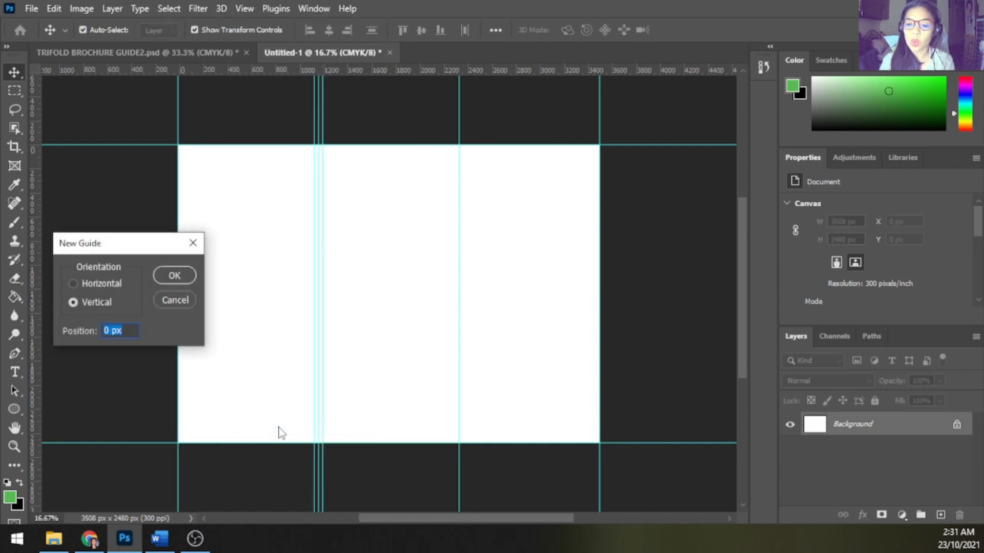
text(195 mm)
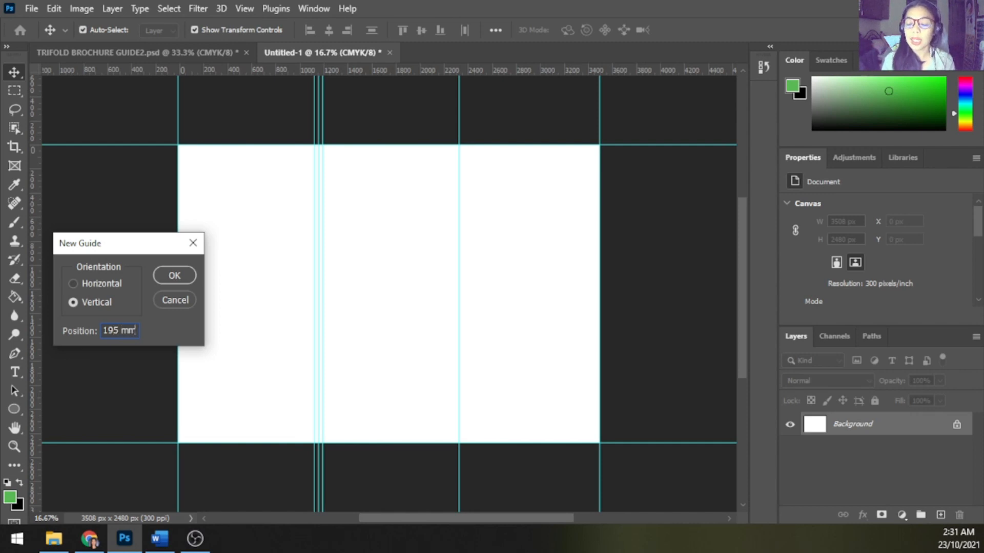
key(Return)
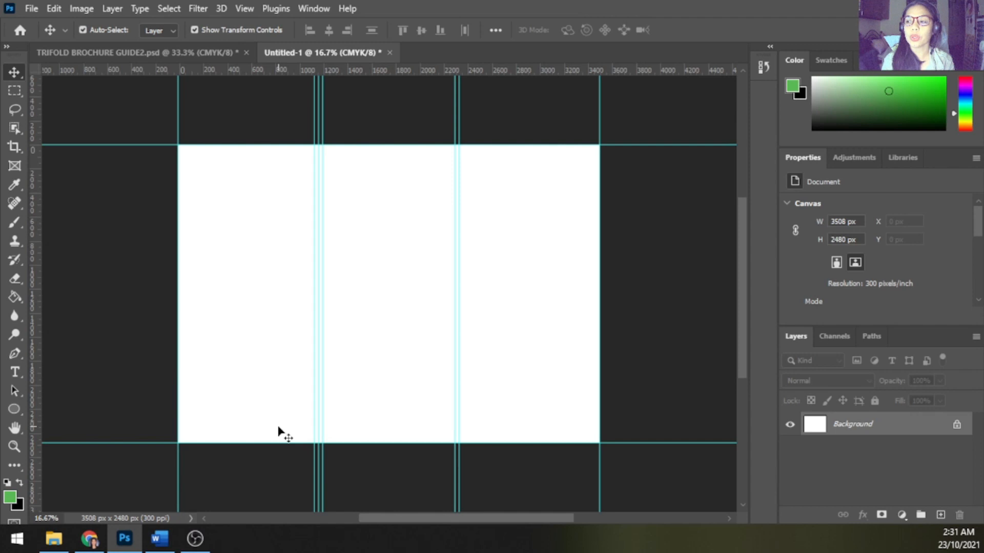
Add a vertical margin guide at 201 mm, just after the second fold.
click(247, 10)
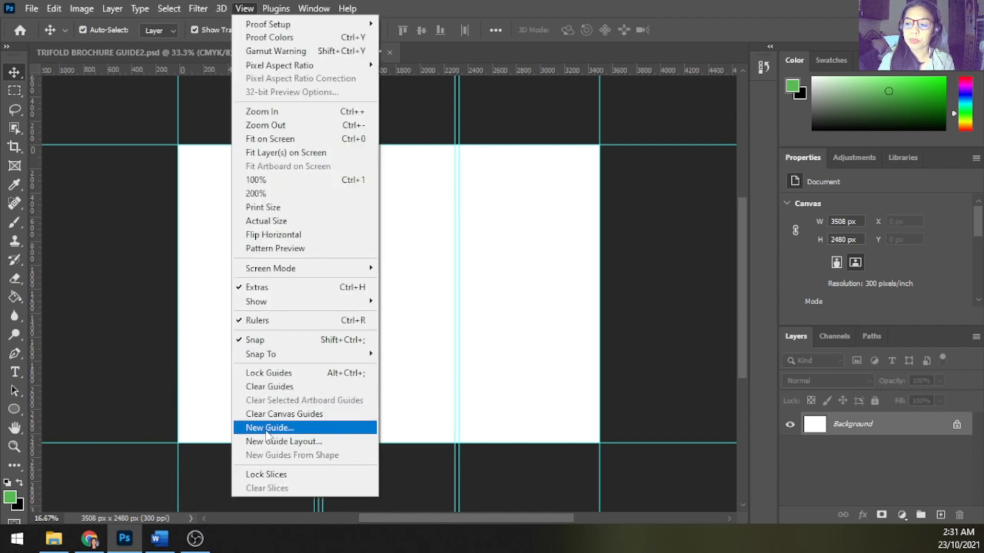
click(267, 428)
text(201 mm)
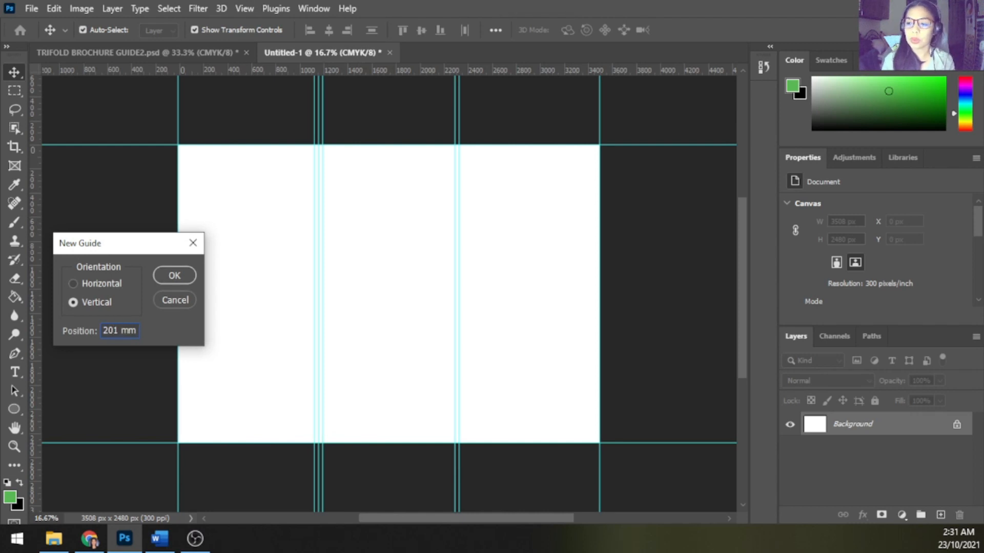
key(Return)
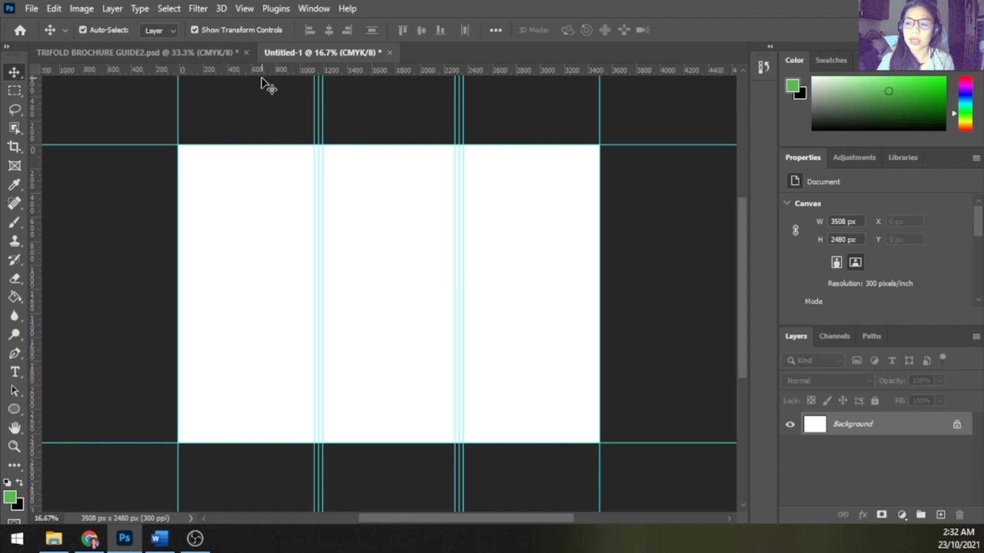
Add a vertical margin guide at 3 mm, just inside the page's left edge.
click(244, 8)
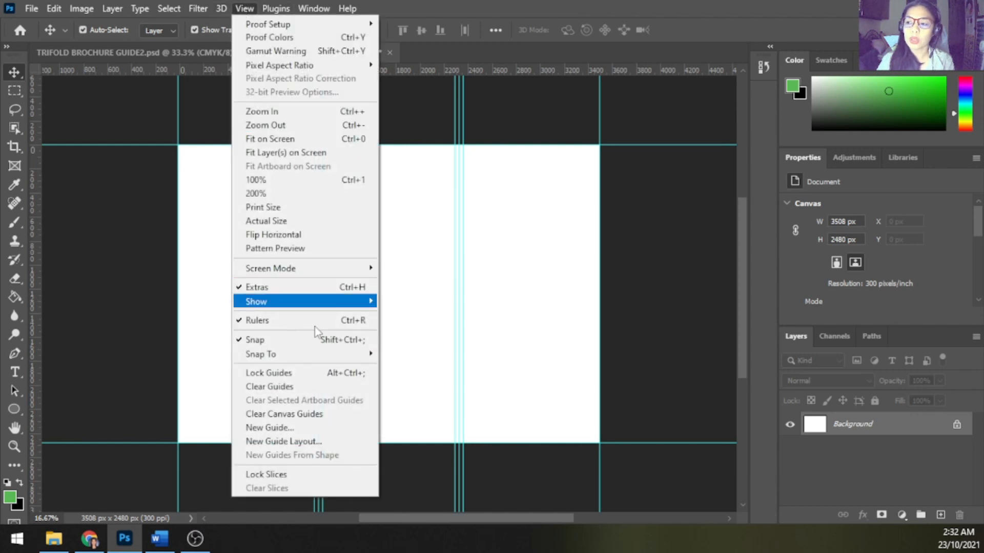
click(284, 428)
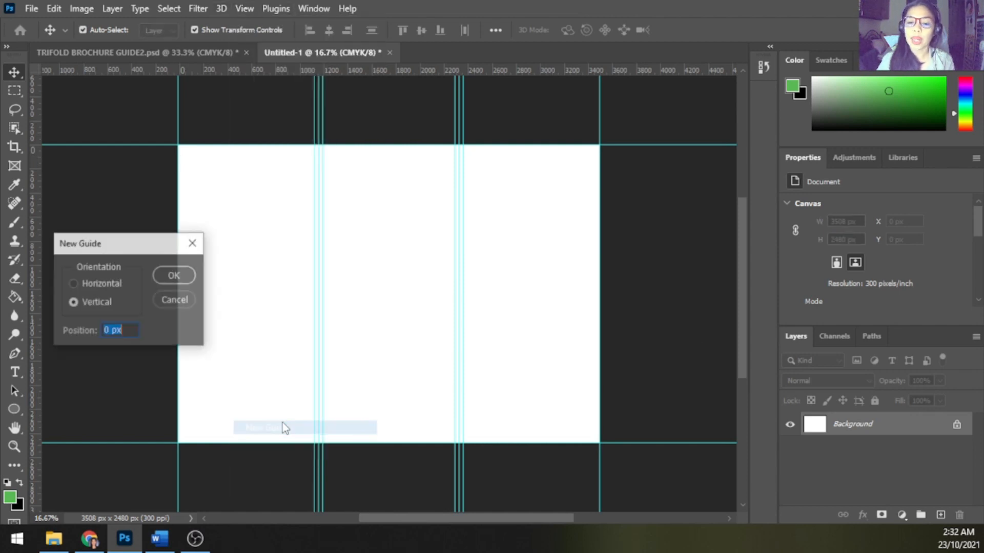
text(3 mm)
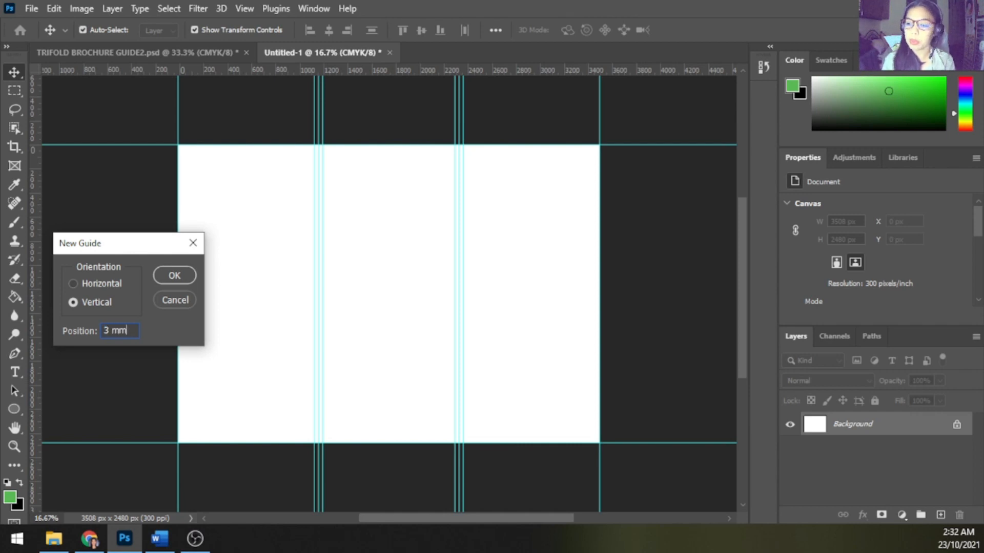
key(Return)
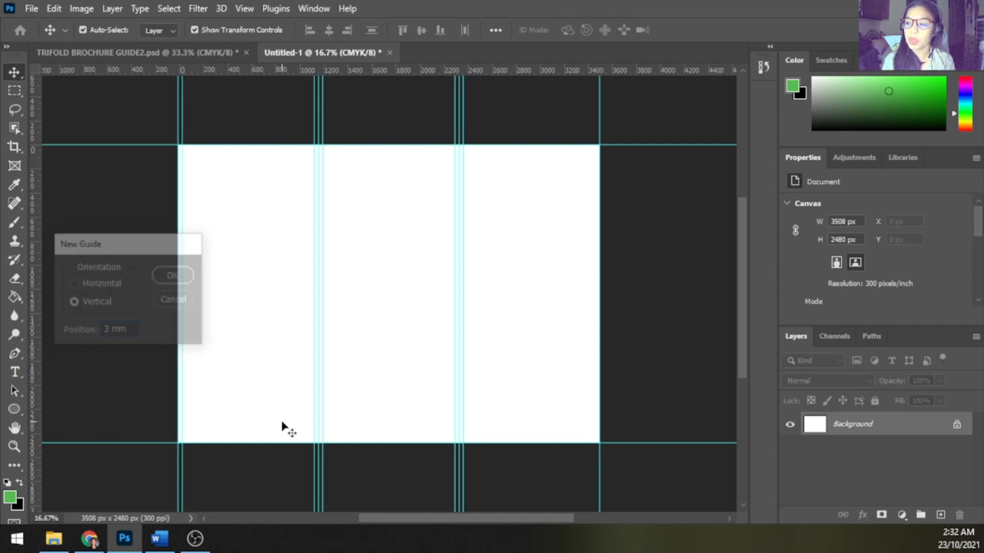
Add a vertical margin guide at 294 mm, just inside the page's right edge.
click(285, 10)
mouse_move(246, 9)
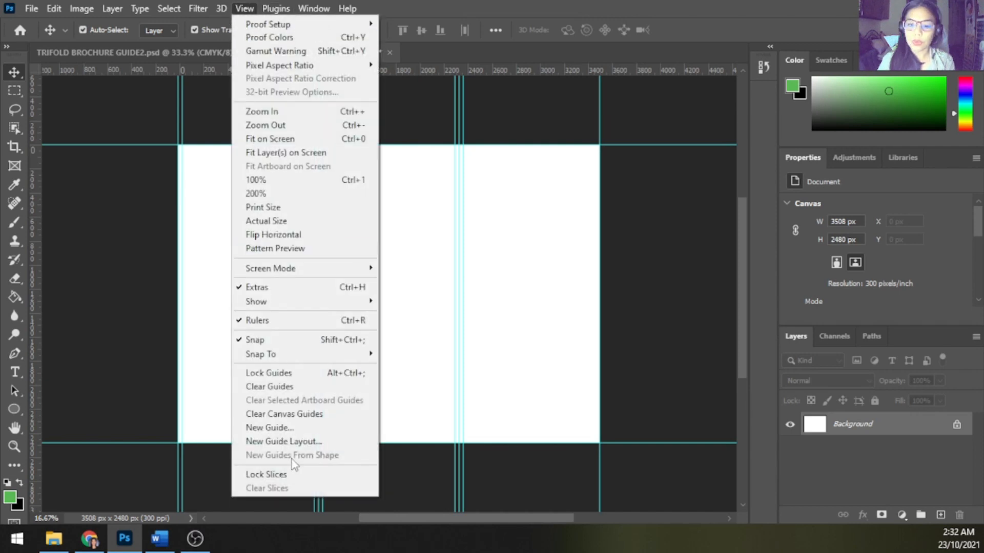
click(274, 430)
text(294)
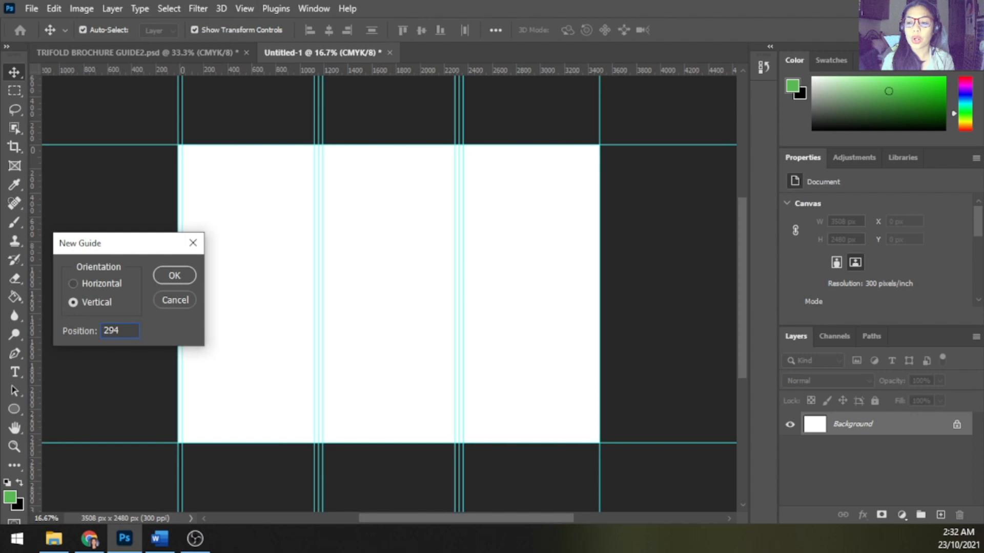
text( mm)
key(Return)
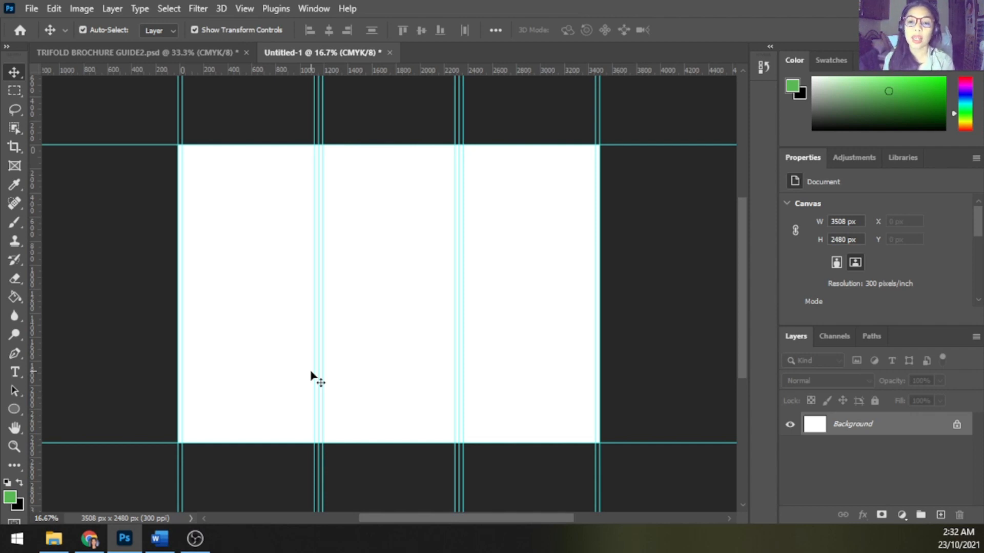
Enlarge the canvas to 303 mm wide and 216 mm high from the centre anchor to create a bleed area around the page.
scroll(311, 376, up, 1)
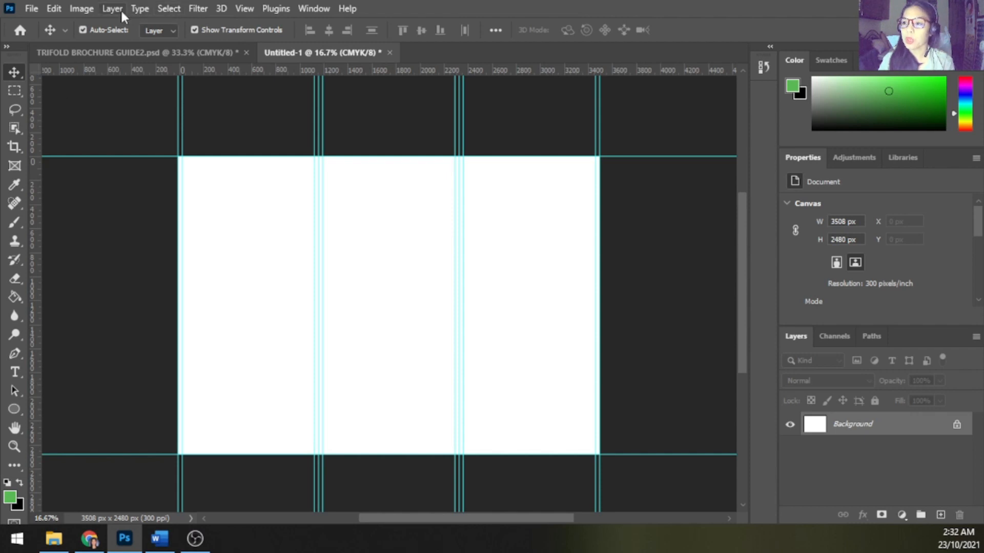
click(85, 9)
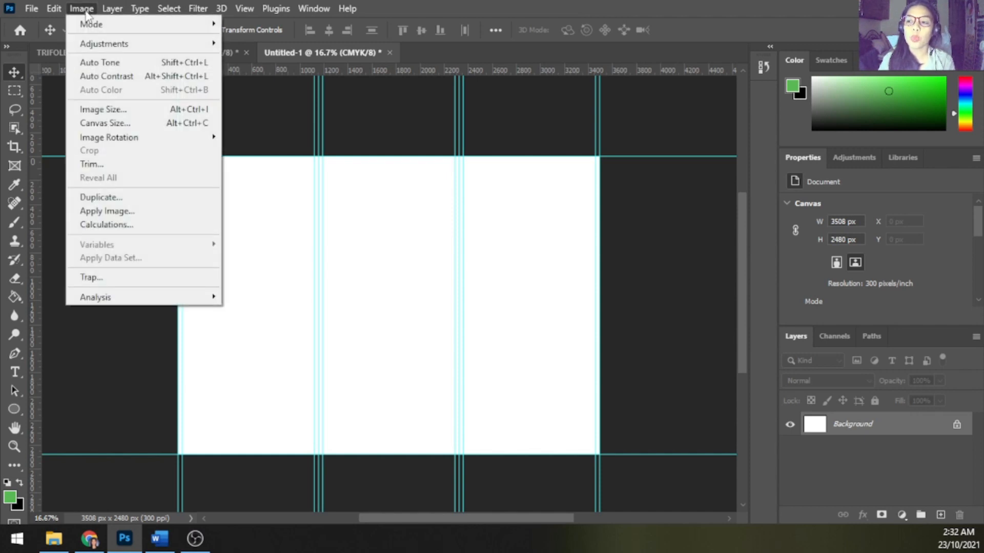
click(139, 123)
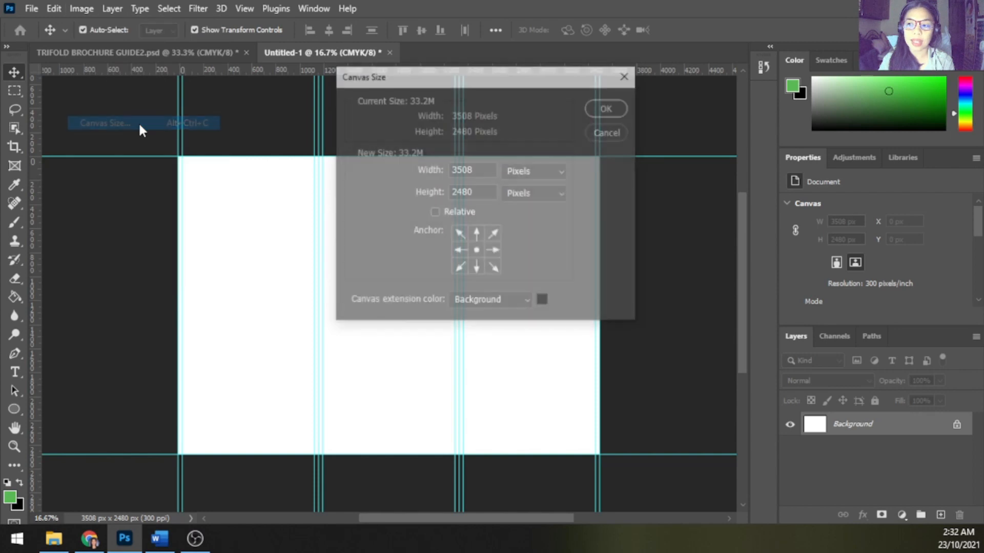
click(536, 171)
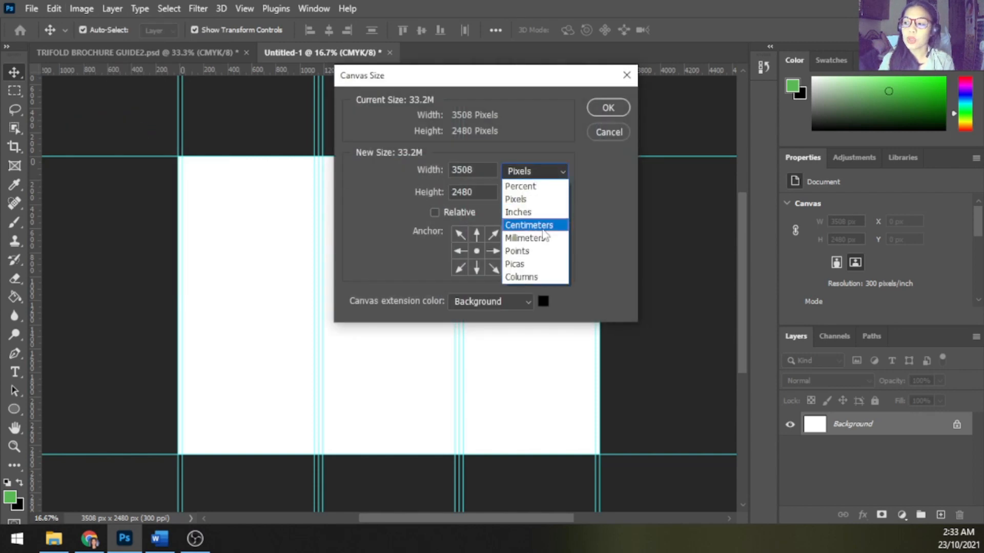
click(525, 238)
double_click(486, 169)
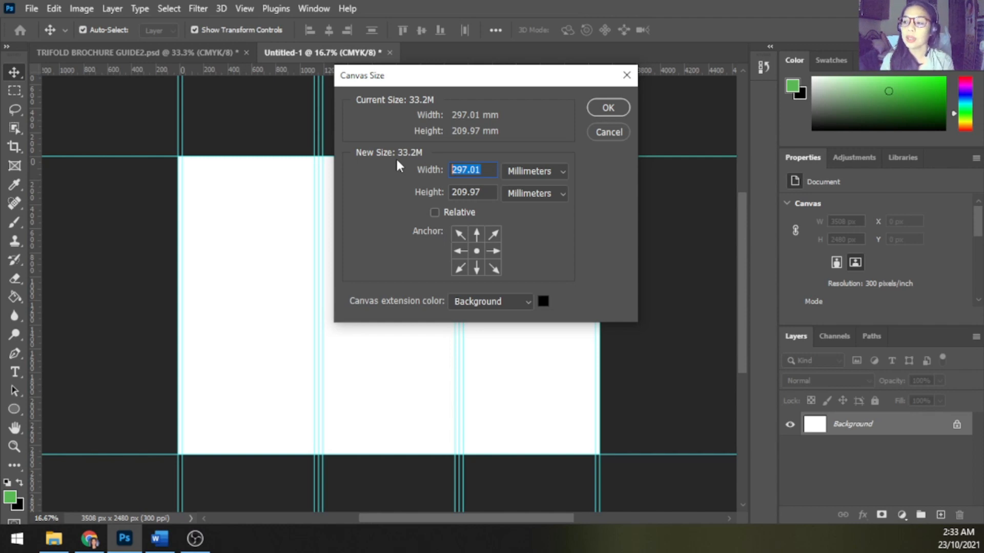
text(303)
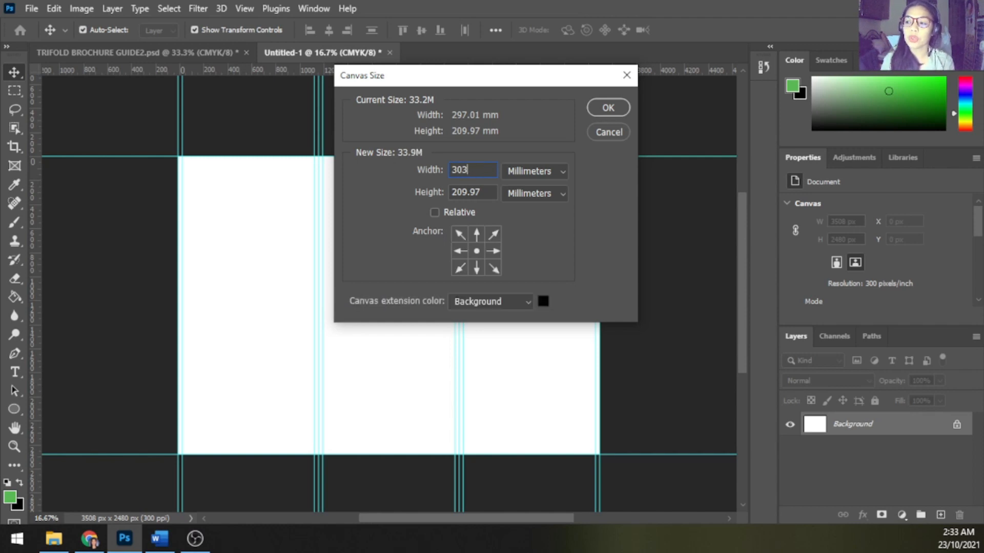
key(Tab)
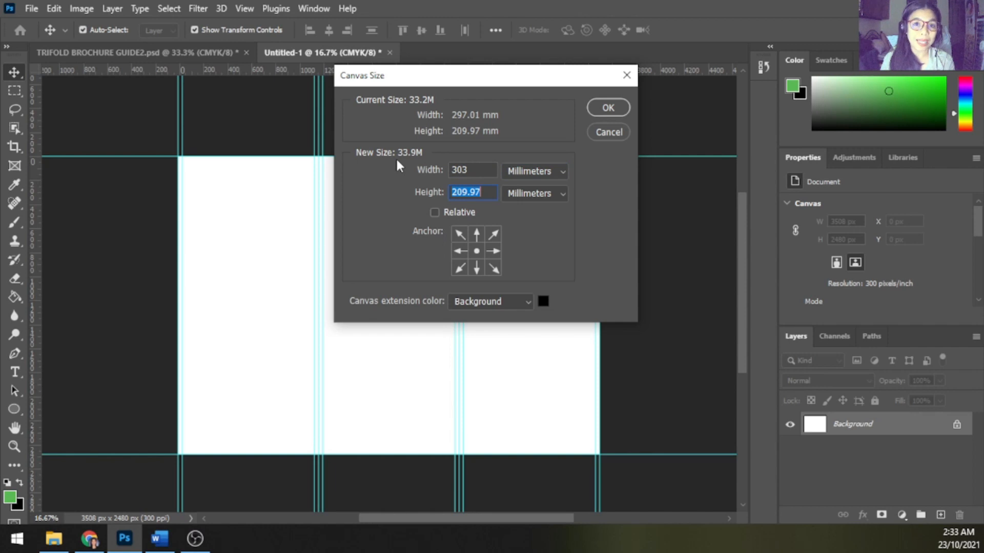
text(20)
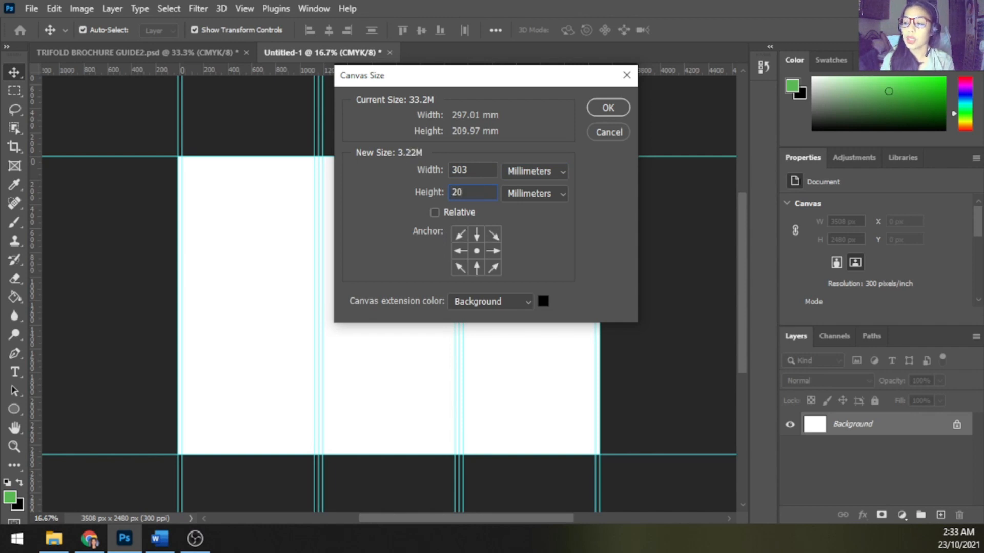
key(BackSpace)
text(16)
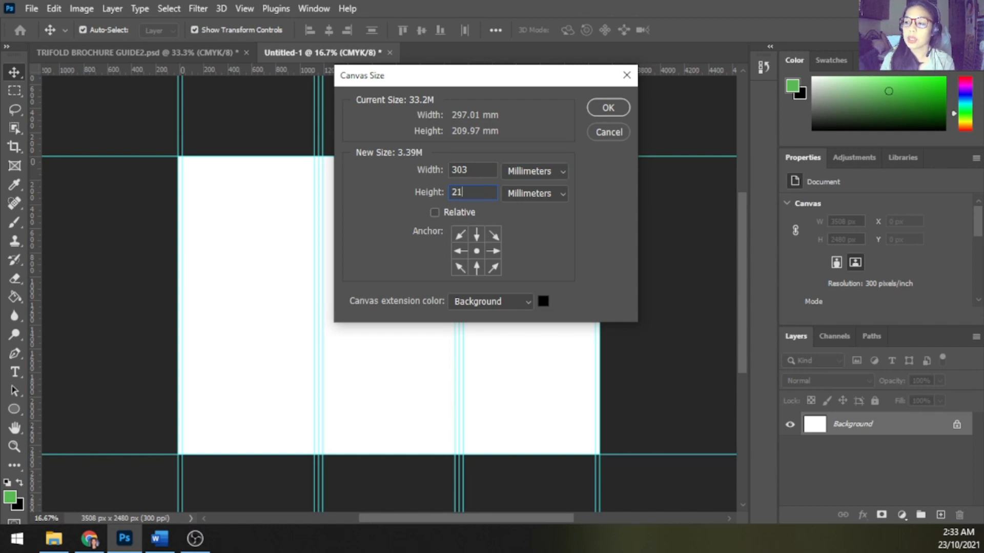
click(617, 112)
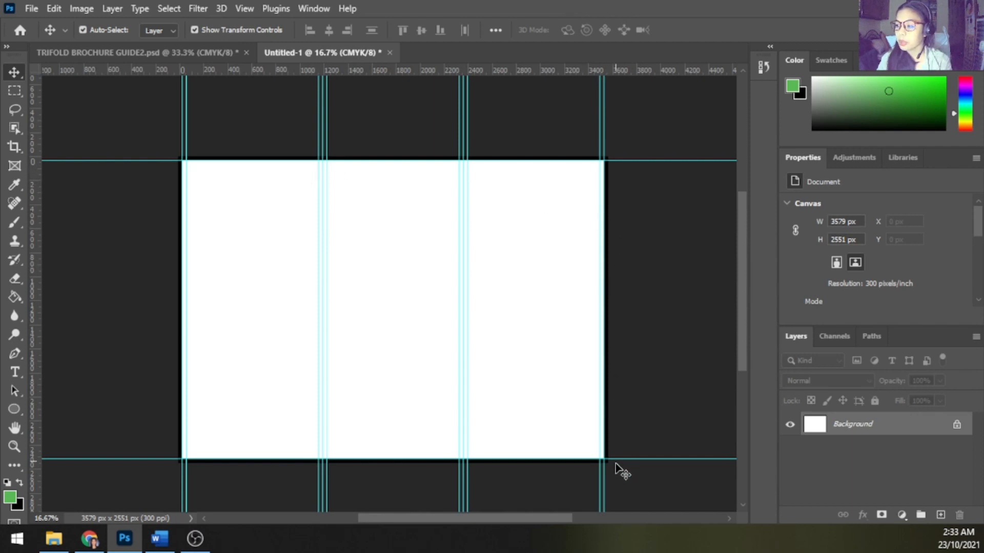
key(ctrl+plus)
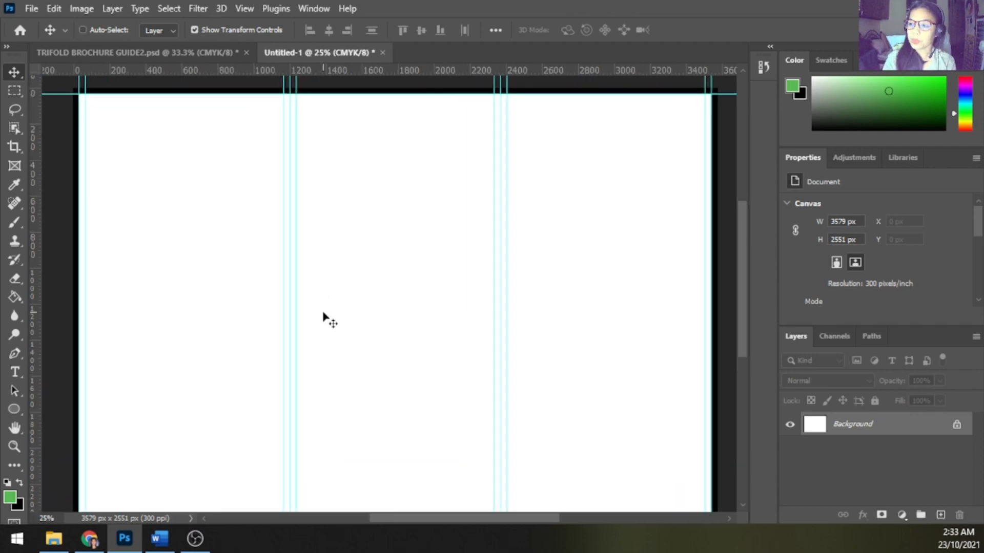
scroll(328, 318, up, 3)
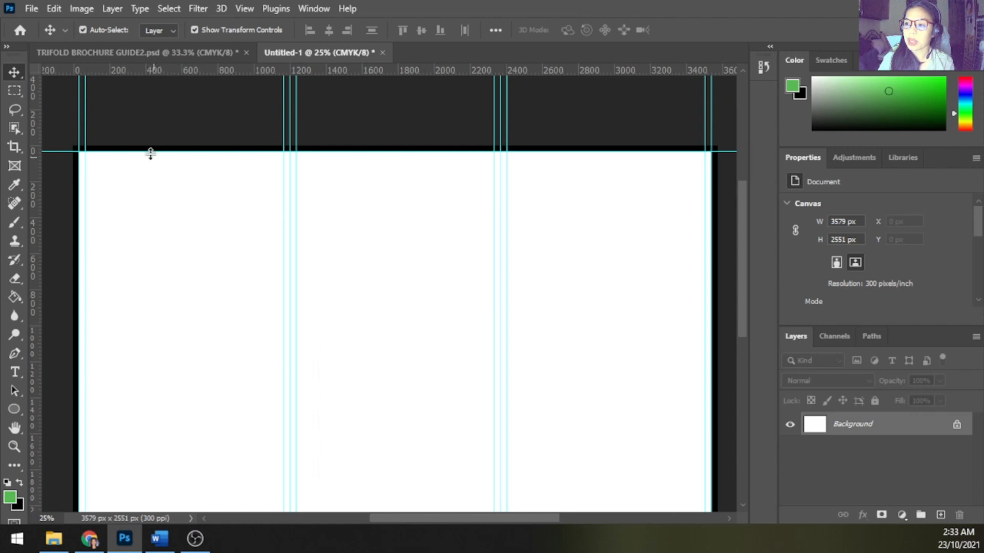
key(ctrl+plus)
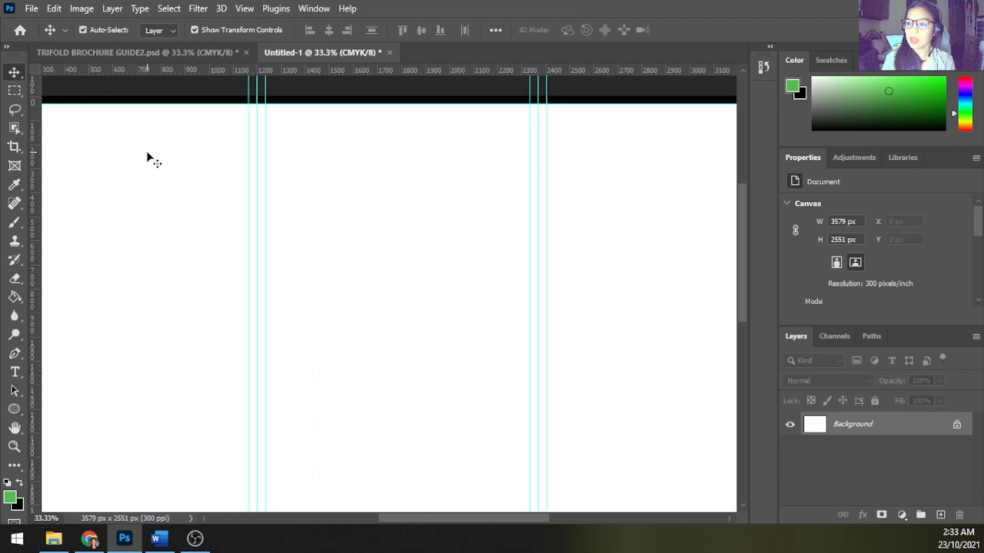
drag(159, 183, 288, 223)
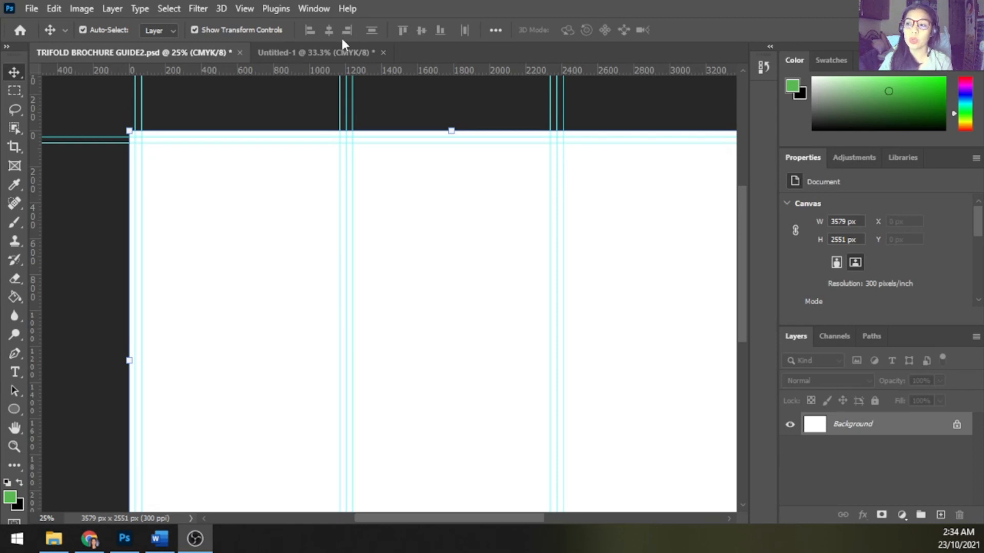
Lock all guides in the TRIFOLD BROCHURE GUIDE2.psd document so they cannot be moved.
click(247, 7)
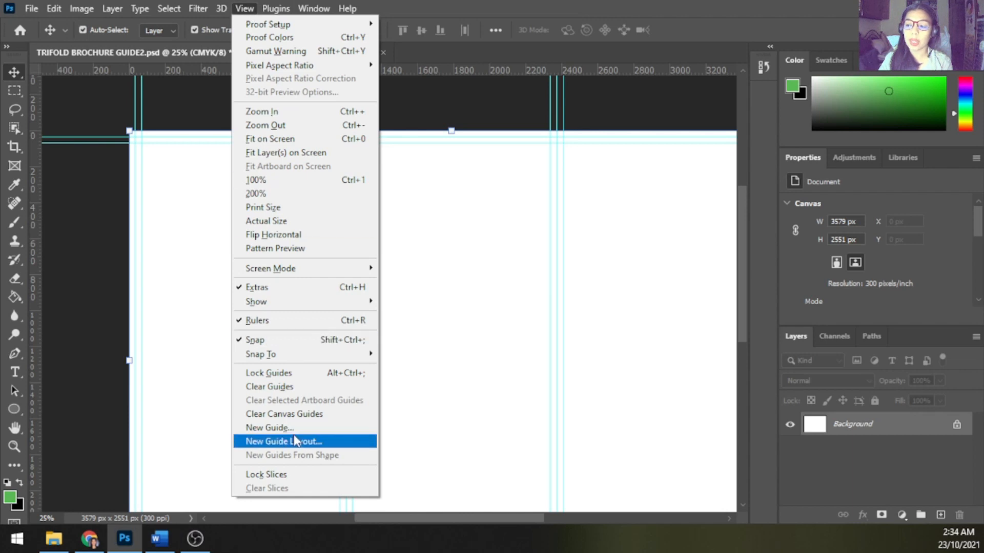
click(277, 374)
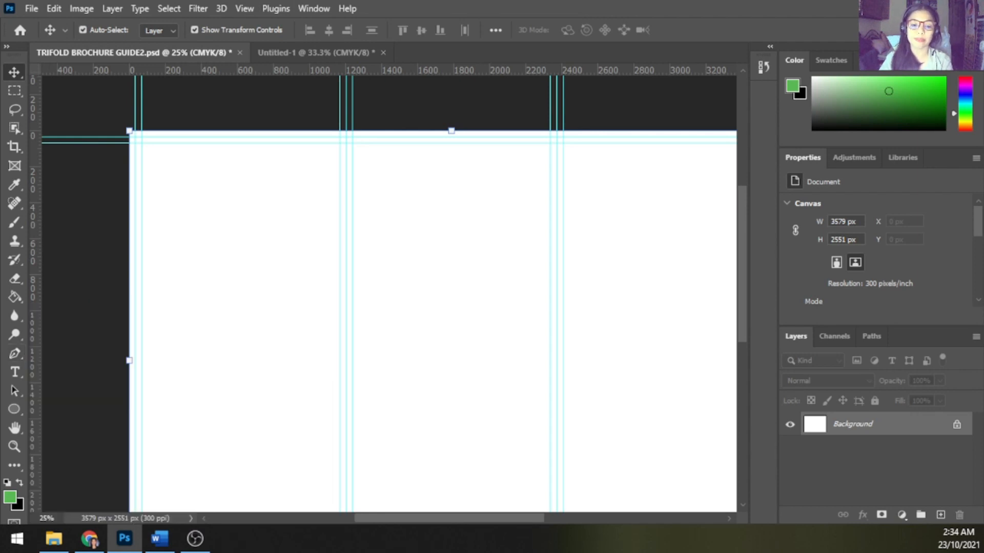
key(ctrl+minus)
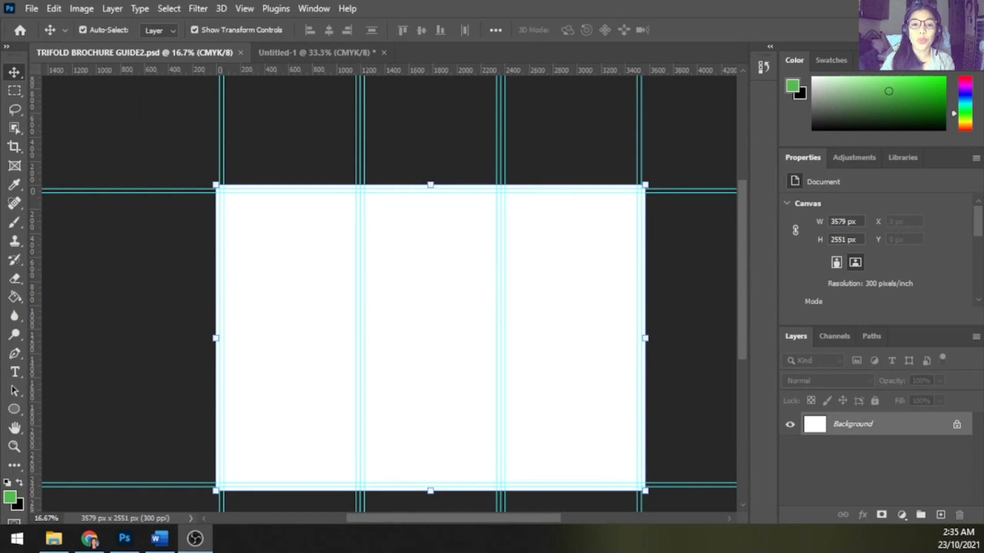